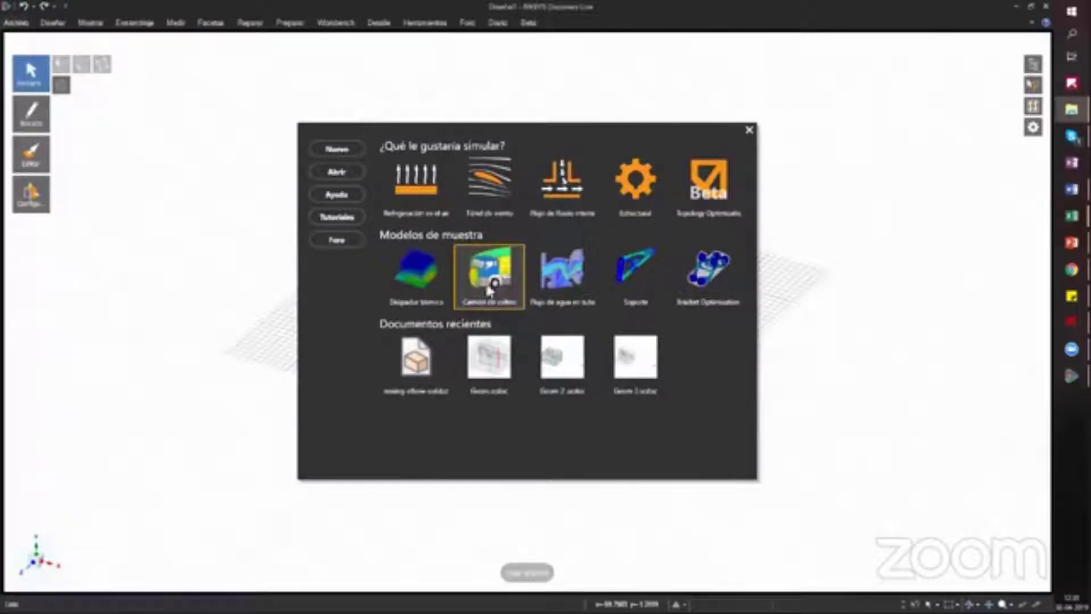
Step: Dismiss the welcome window, bring the house model into the empty design and inspect it from several sides
{"action": "left_click", "coordinate": [750, 132]}
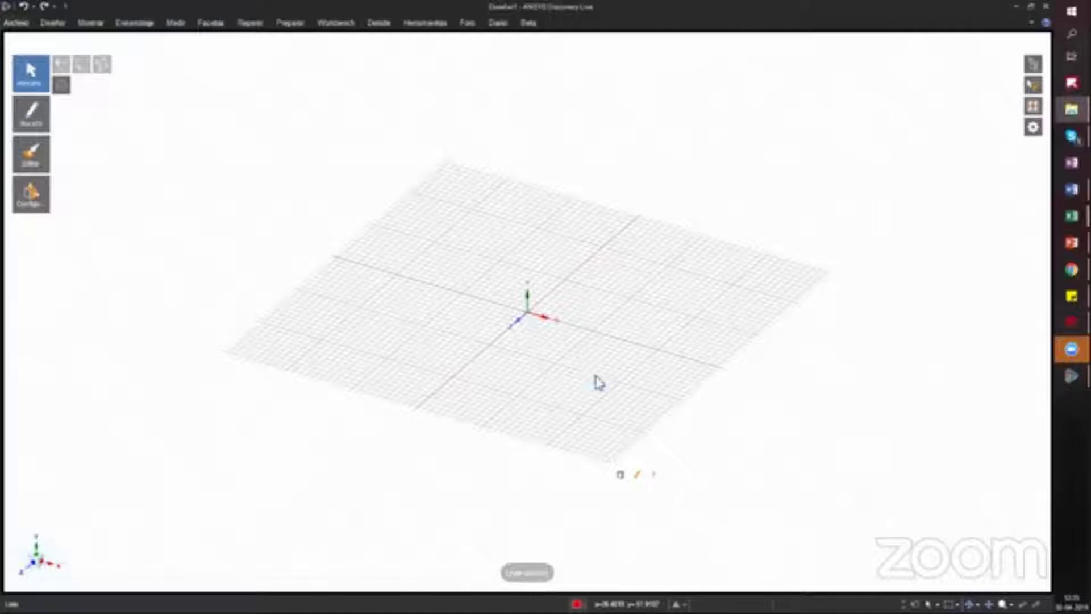
{"action": "key", "text": "m"}
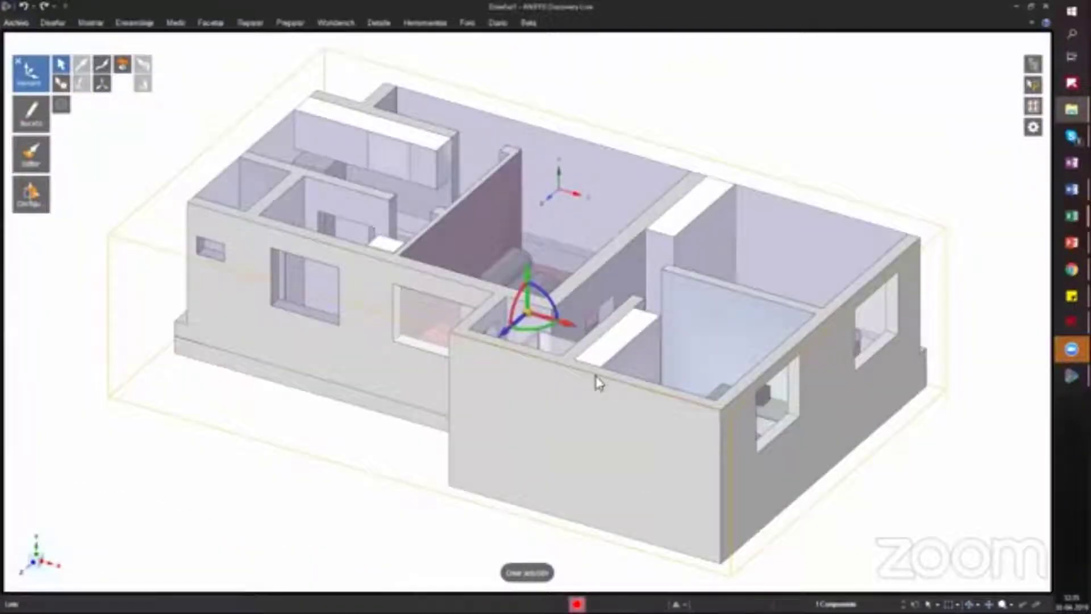
{"action": "left_click", "coordinate": [255, 507]}
{"action": "middle_click_drag", "start_coordinate": [351, 505], "coordinate": [694, 489]}
{"action": "middle_click_drag", "start_coordinate": [463, 455], "coordinate": [619, 548]}
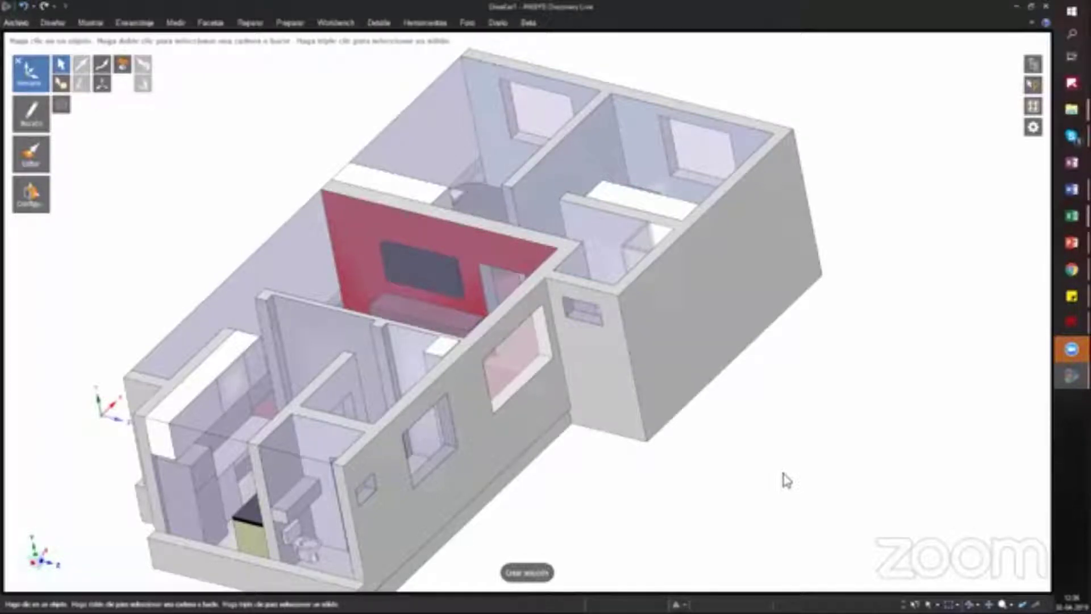
Step: Configure a fluid flow simulation with Air (Room Temperature) as the material and automatic fluid volume creation disabled
{"action": "left_click", "coordinate": [531, 576]}
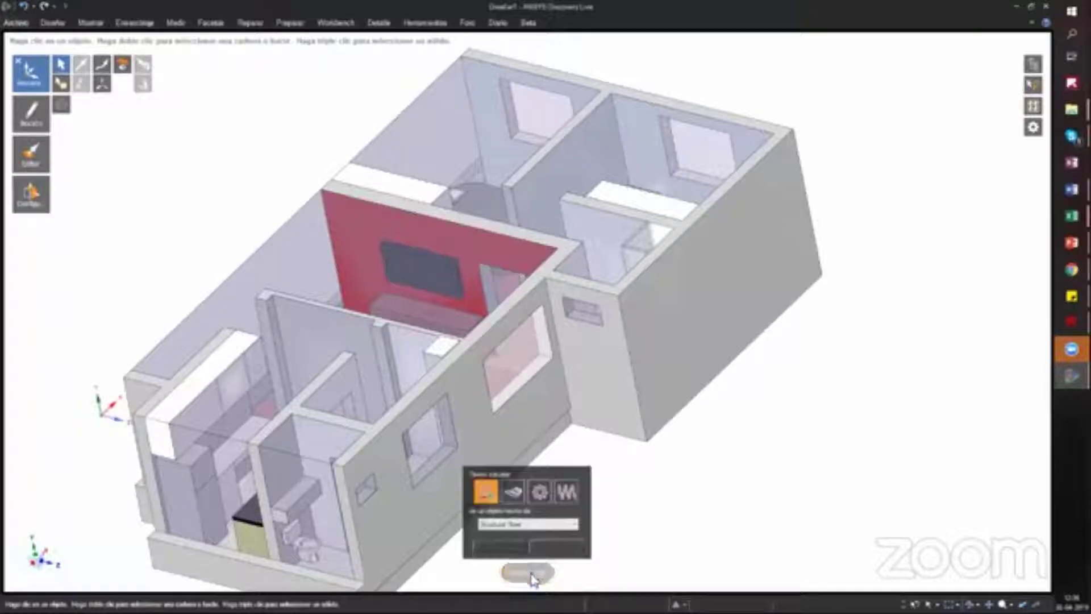
{"action": "left_click", "coordinate": [513, 494]}
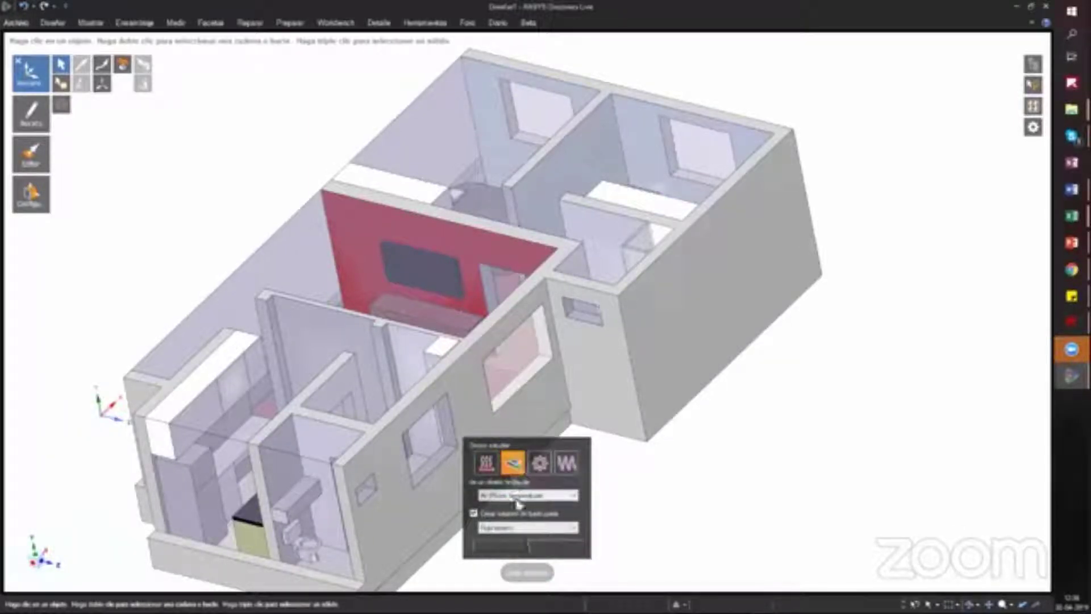
{"action": "left_click", "coordinate": [512, 535]}
{"action": "left_click", "coordinate": [510, 515]}
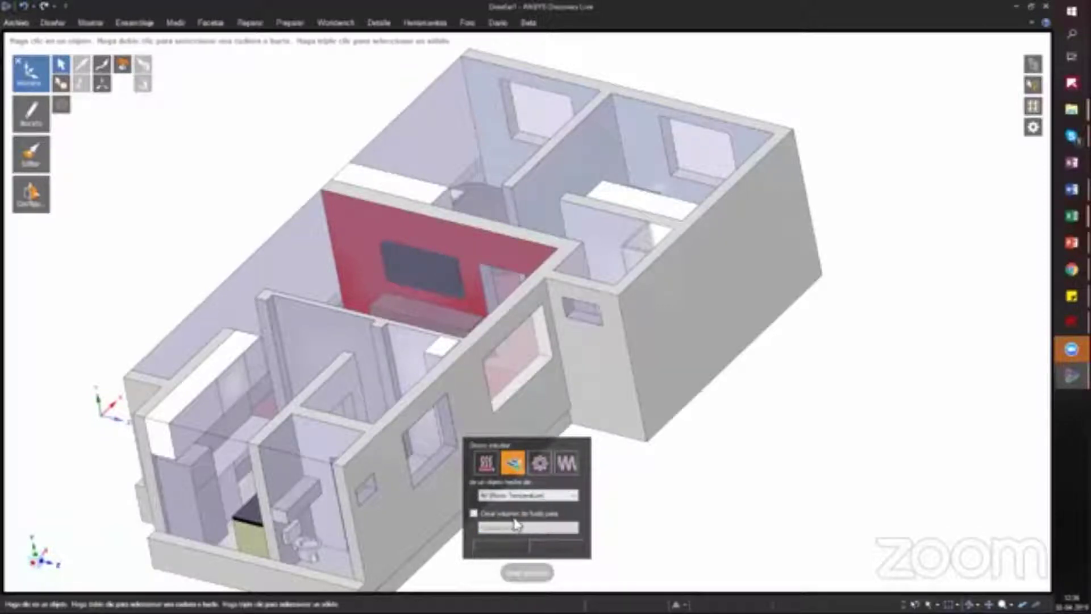
{"action": "left_click", "coordinate": [519, 527]}
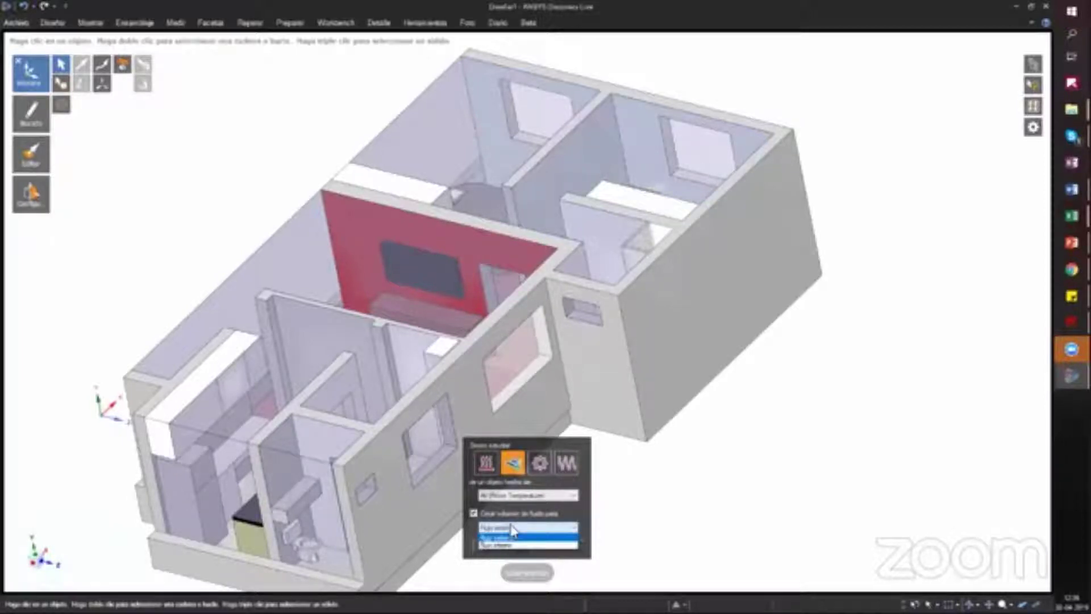
{"action": "left_click", "coordinate": [507, 547]}
{"action": "left_click", "coordinate": [489, 516]}
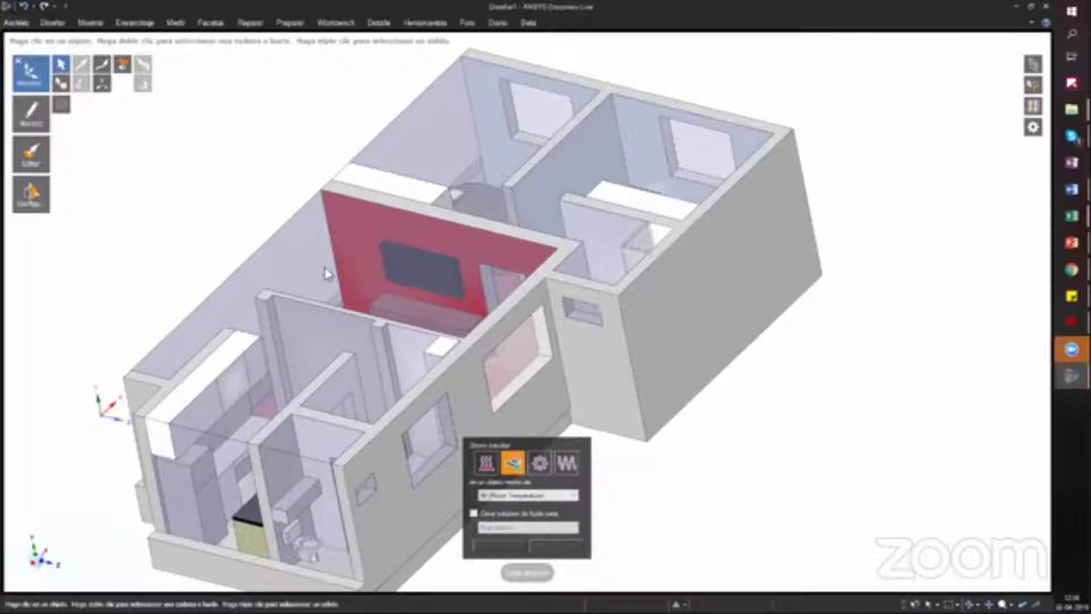
Step: Create the fluid simulation on the air body that fills the inside of the house
{"action": "left_click", "coordinate": [509, 550]}
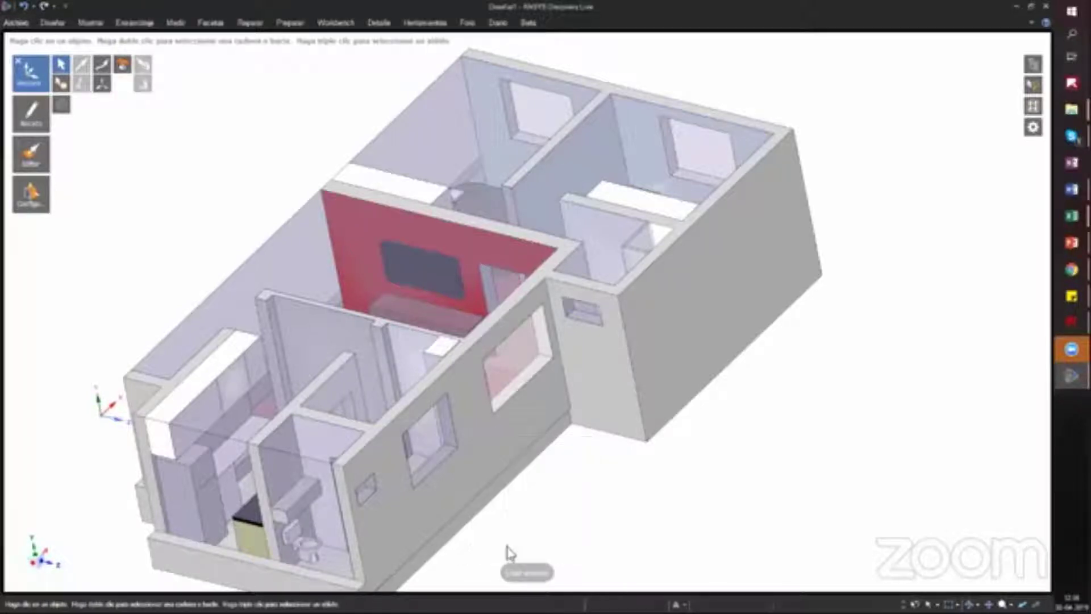
{"action": "left_click", "coordinate": [248, 285]}
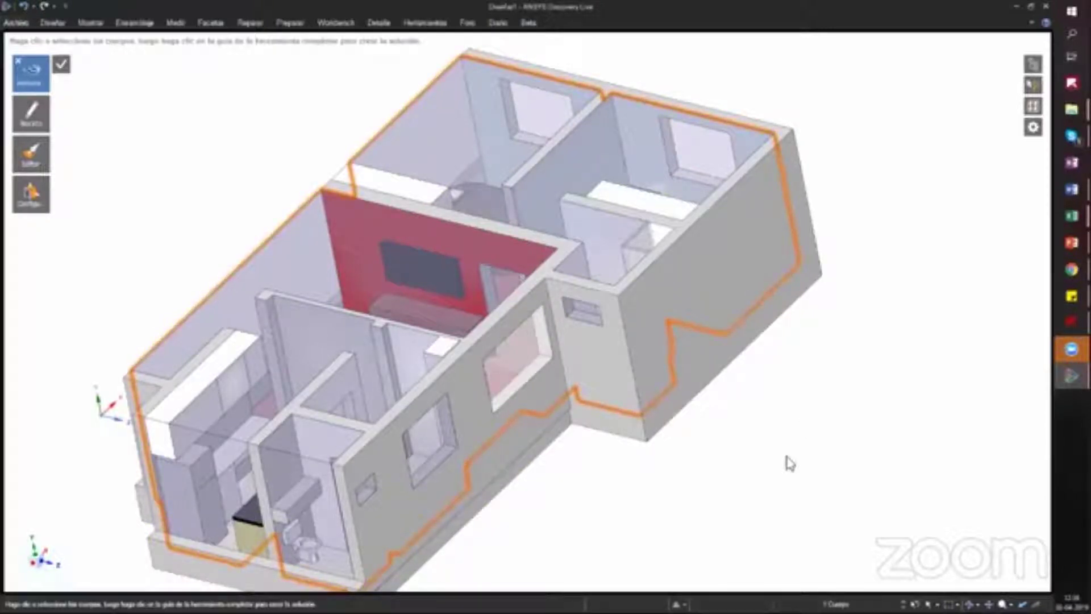
{"action": "middle_click_drag", "start_coordinate": [670, 506], "coordinate": [750, 433], "text": "shift"}
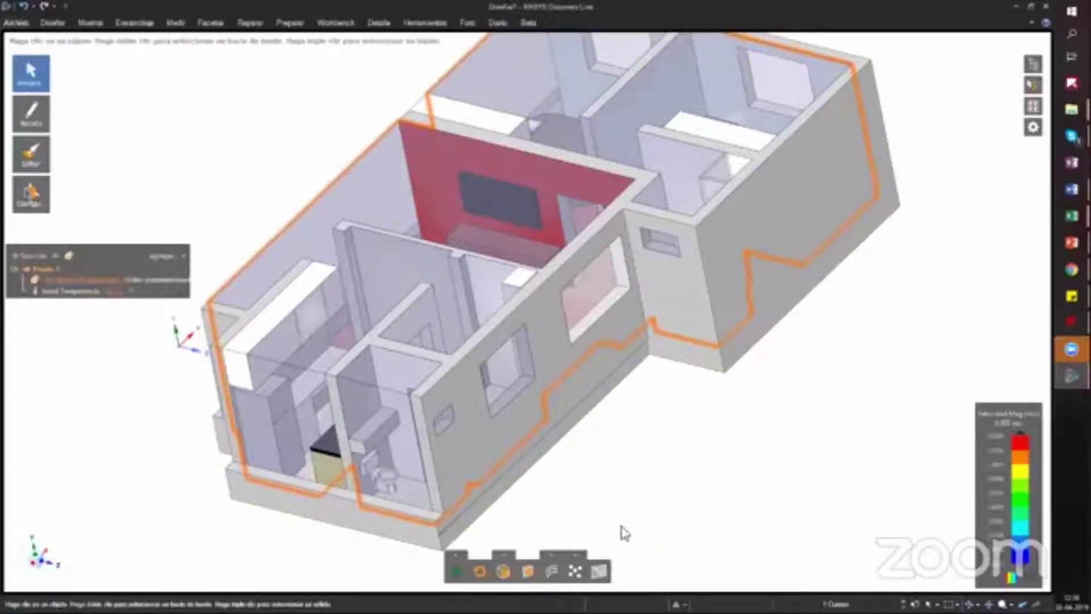
Step: Add a flow velocity condition to the three window openings along the house's long side wall
{"action": "middle_click_drag", "start_coordinate": [614, 487], "coordinate": [411, 391]}
{"action": "left_click", "coordinate": [411, 391]}
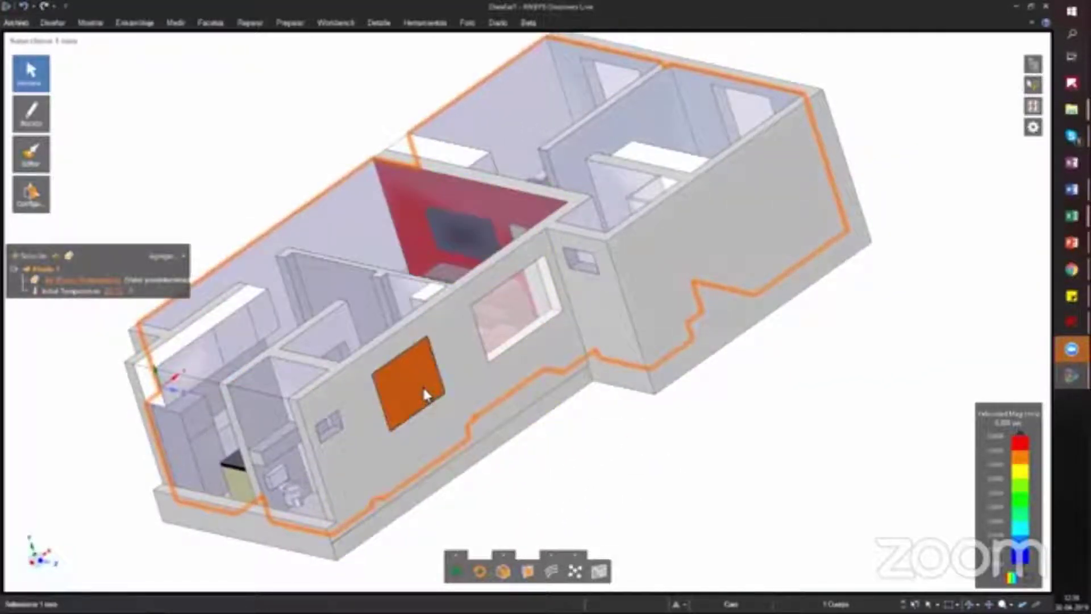
{"action": "left_click", "coordinate": [334, 427], "text": "ctrl"}
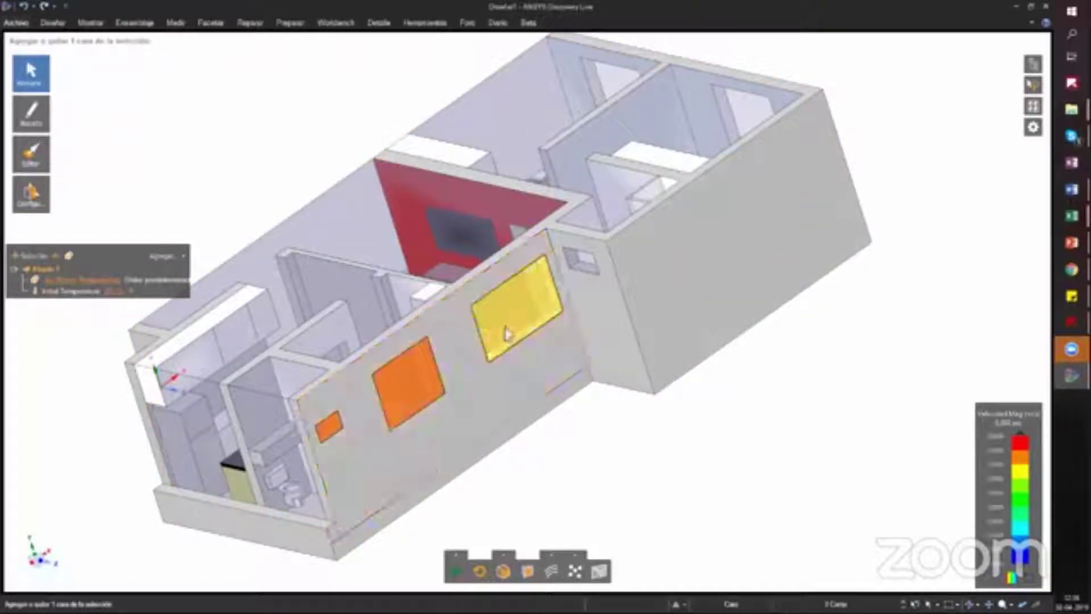
{"action": "left_click", "coordinate": [508, 334], "text": "ctrl"}
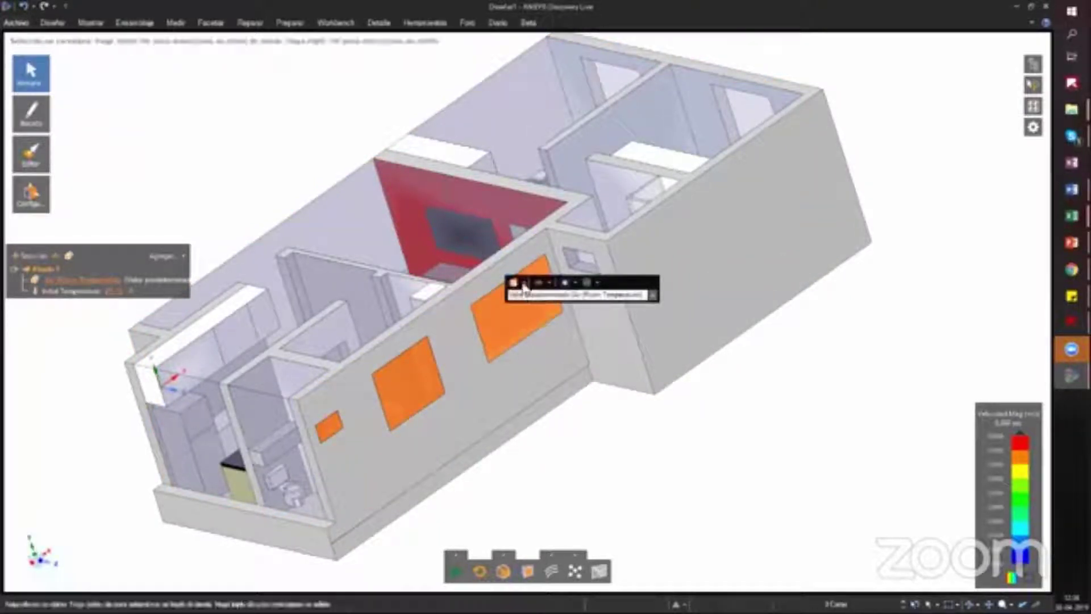
{"action": "left_click", "coordinate": [524, 284]}
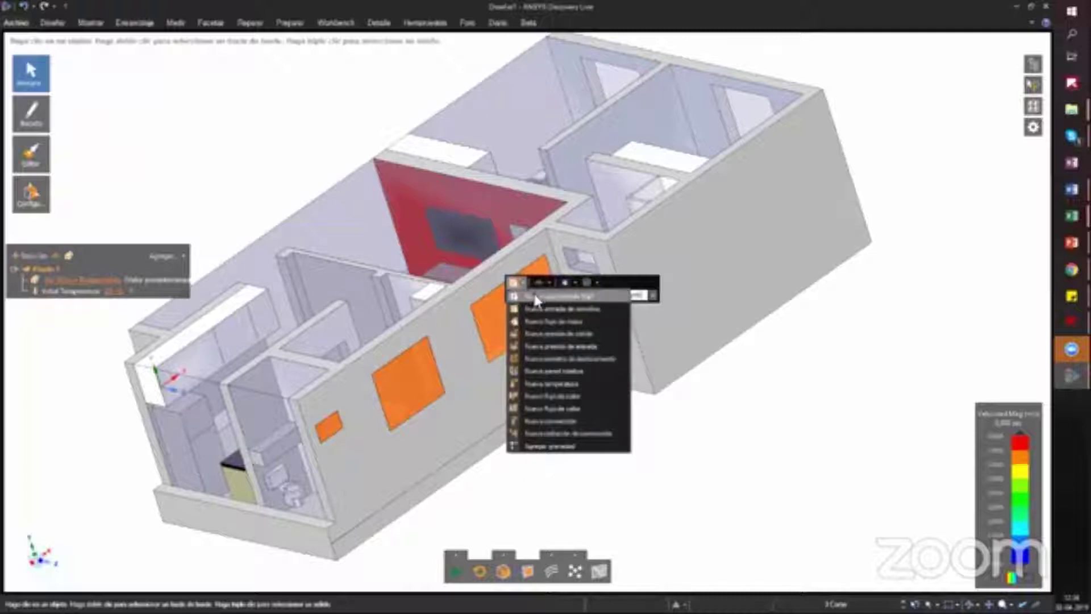
{"action": "left_click", "coordinate": [534, 296]}
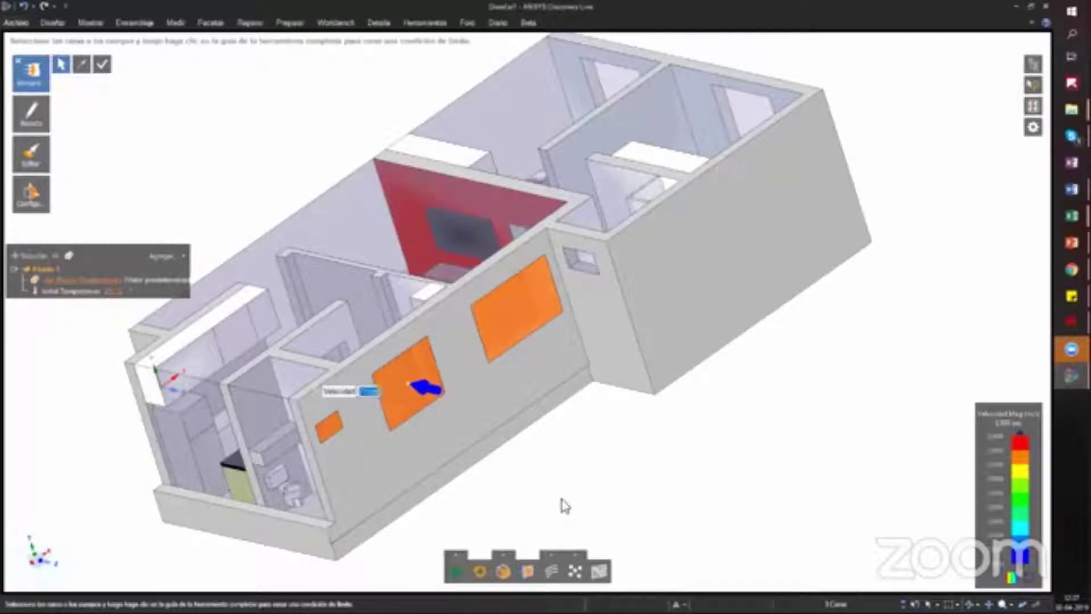
{"action": "key", "text": "Escape"}
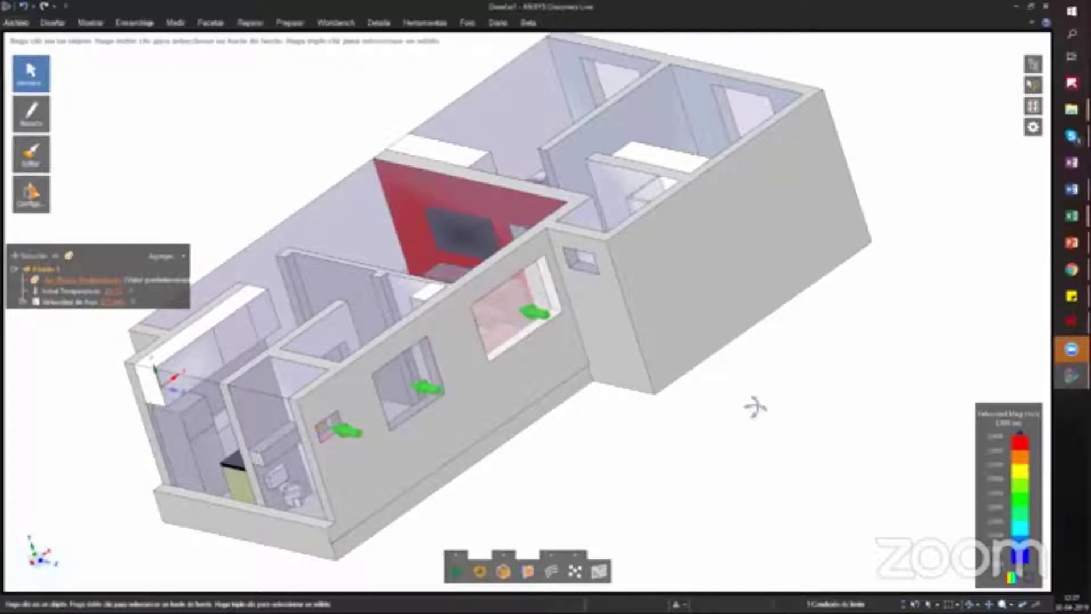
Step: Add a separate flow velocity condition to the small window on the short wall beside the long side wall
{"action": "middle_click_drag", "start_coordinate": [755, 407], "coordinate": [631, 242]}
{"action": "left_click", "coordinate": [628, 237]}
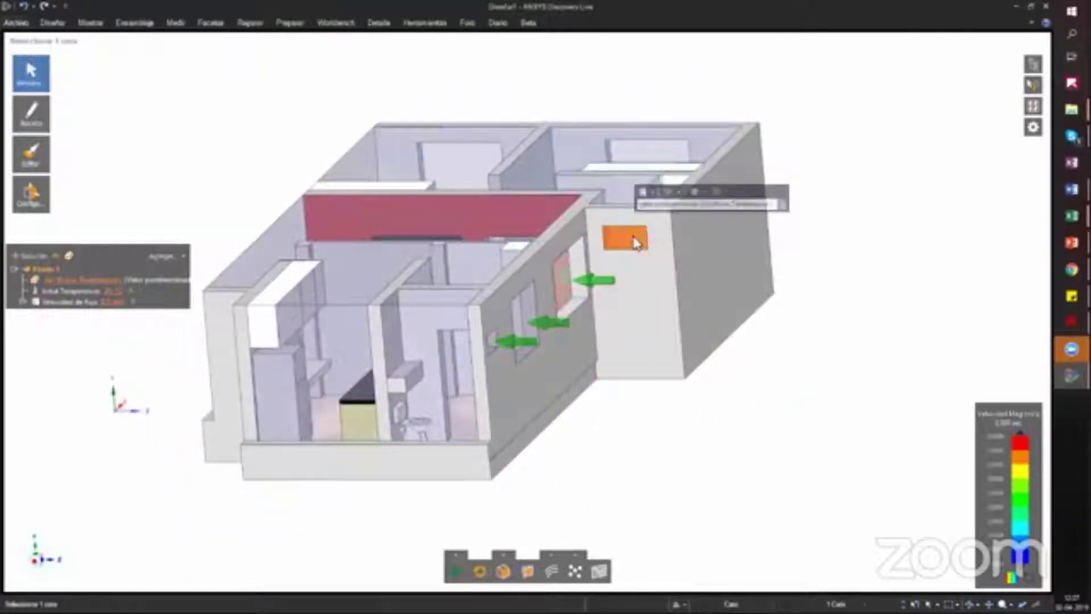
{"action": "left_click", "coordinate": [646, 205]}
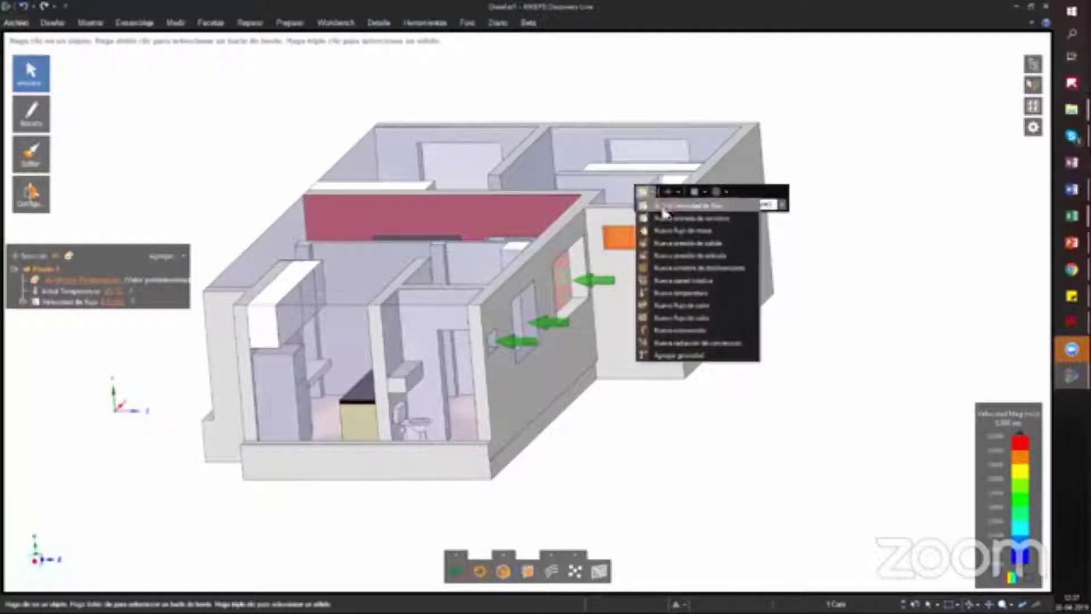
{"action": "left_click", "coordinate": [662, 213]}
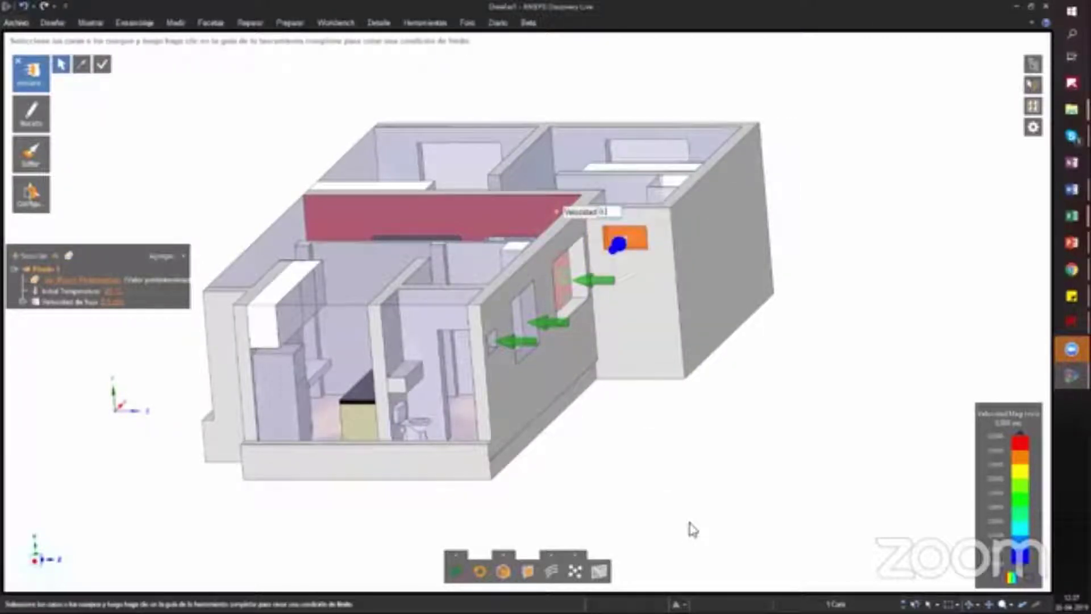
{"action": "key", "text": "Escape"}
Step: Add an outlet pressure condition to the two windows on the house's end wall and run the simulation
{"action": "middle_click_drag", "start_coordinate": [724, 421], "coordinate": [559, 304]}
{"action": "left_click", "coordinate": [559, 304]}
{"action": "left_click", "coordinate": [689, 217], "text": "ctrl"}
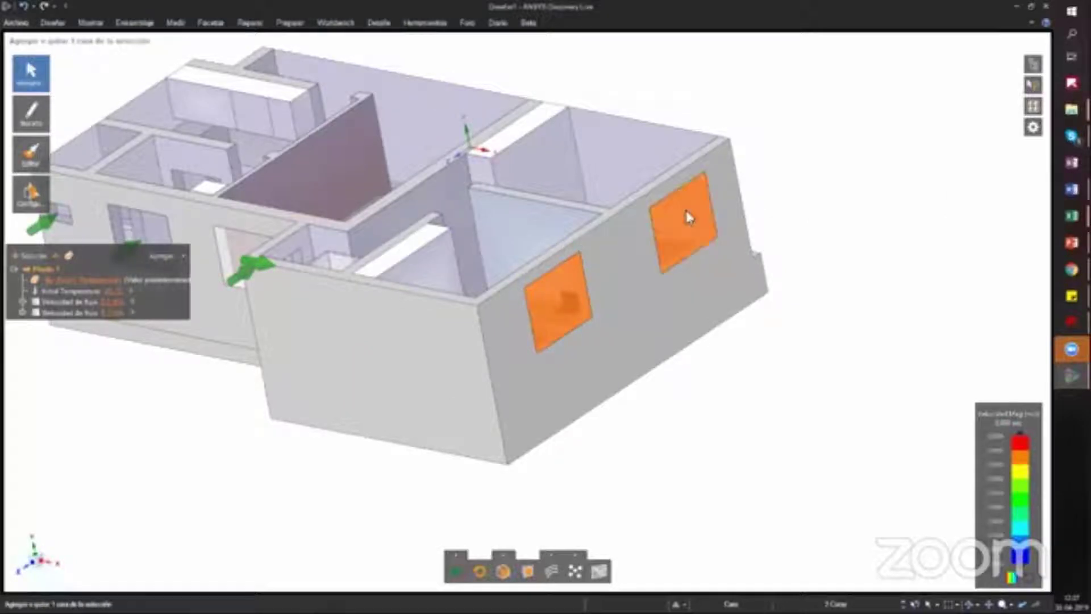
{"action": "left_click", "coordinate": [702, 166]}
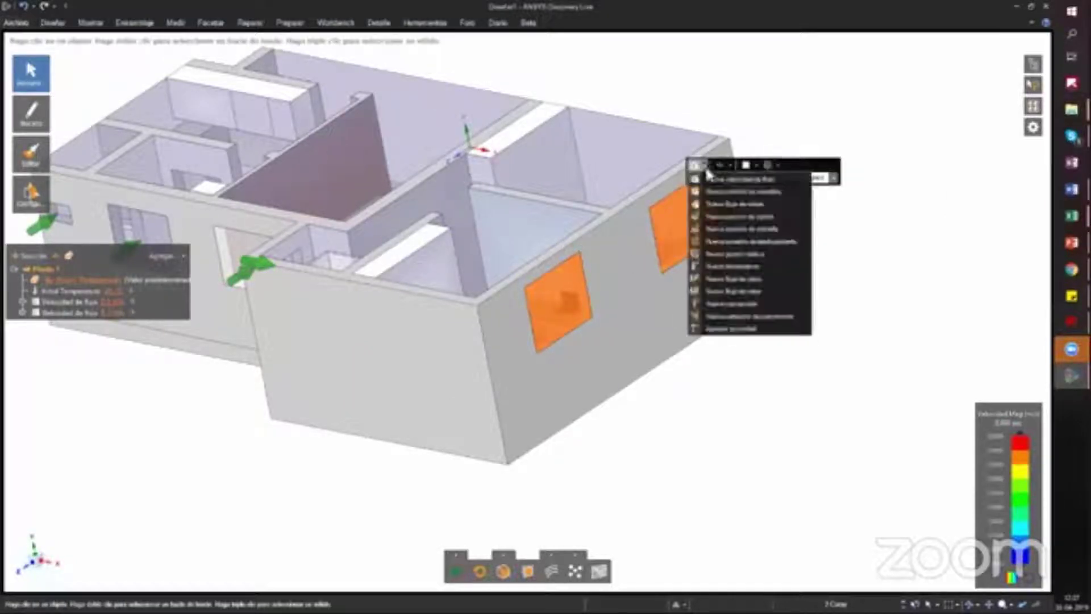
{"action": "left_click", "coordinate": [739, 217]}
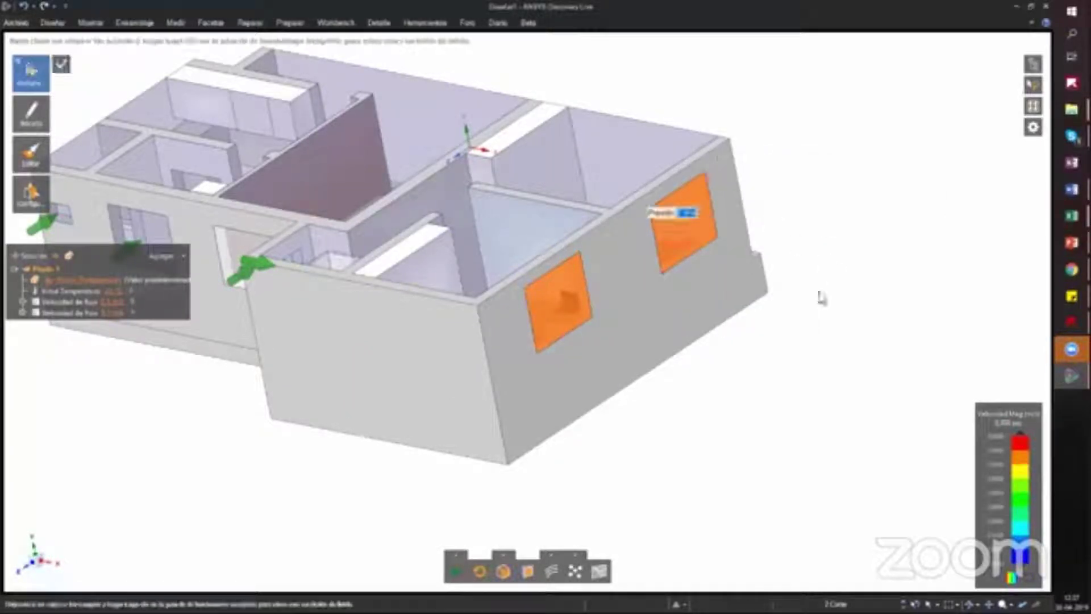
{"action": "left_click", "coordinate": [758, 316]}
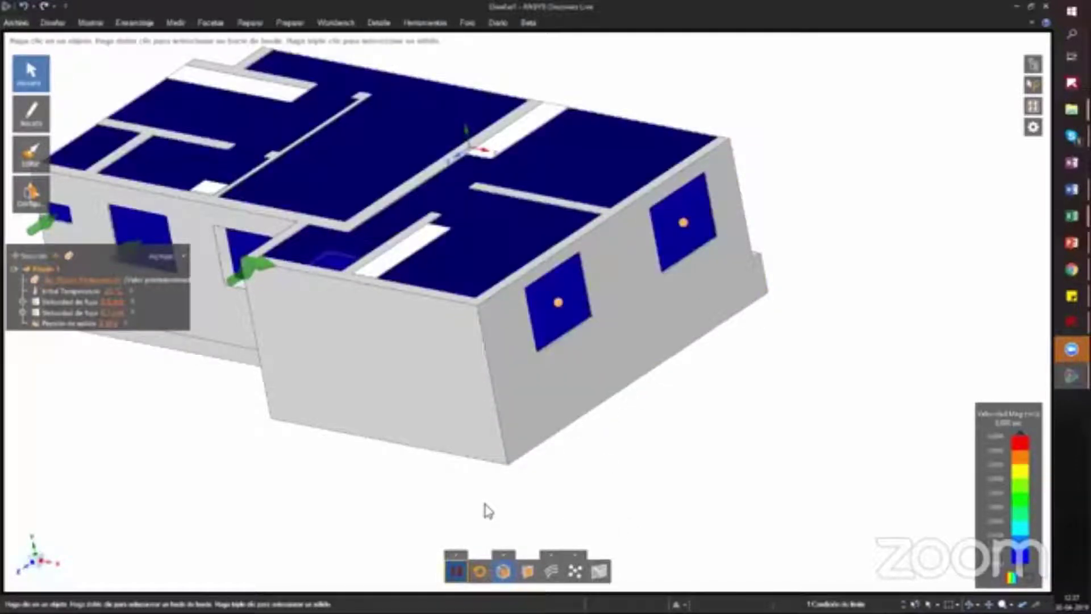
Step: Change the velocity result's rendering method to Compuesto
{"action": "middle_click_drag", "start_coordinate": [302, 475], "coordinate": [305, 419]}
{"action": "middle_click_drag", "start_coordinate": [390, 480], "coordinate": [471, 530]}
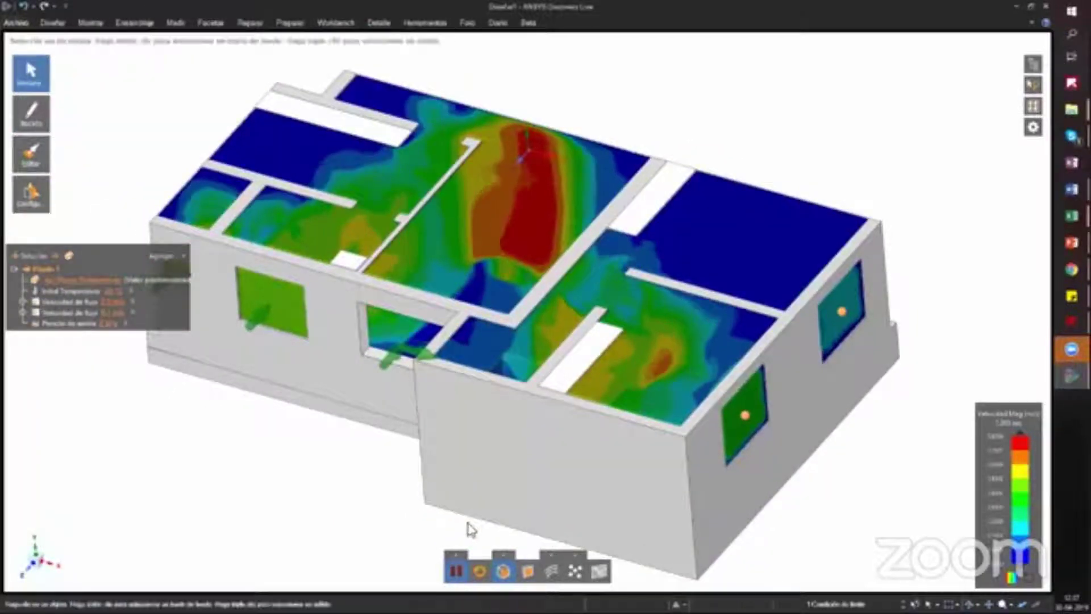
{"action": "left_click", "coordinate": [503, 554]}
{"action": "left_click", "coordinate": [546, 522]}
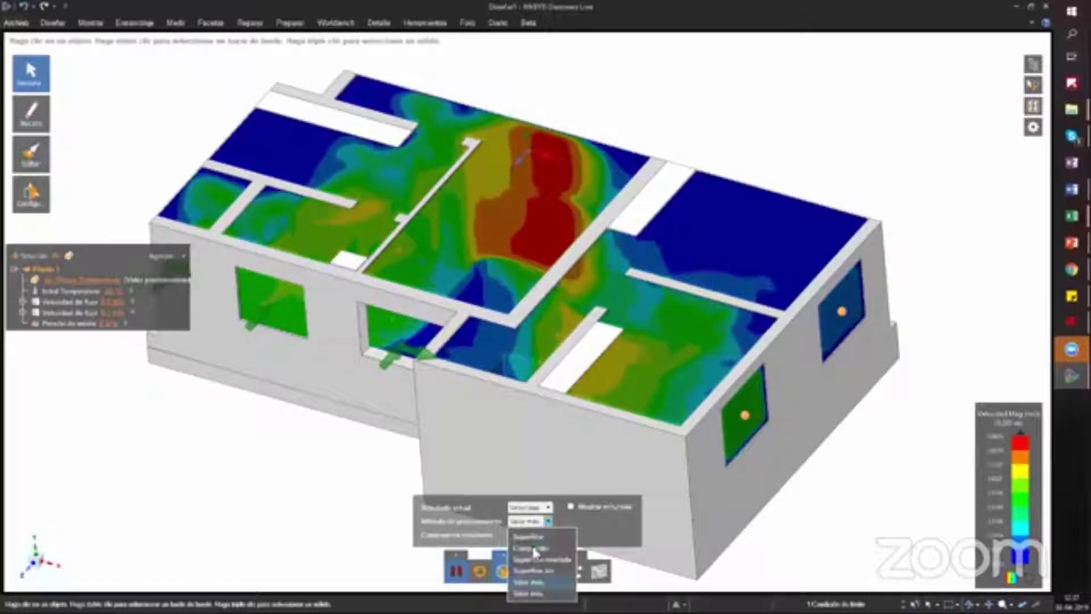
{"action": "left_click", "coordinate": [529, 582]}
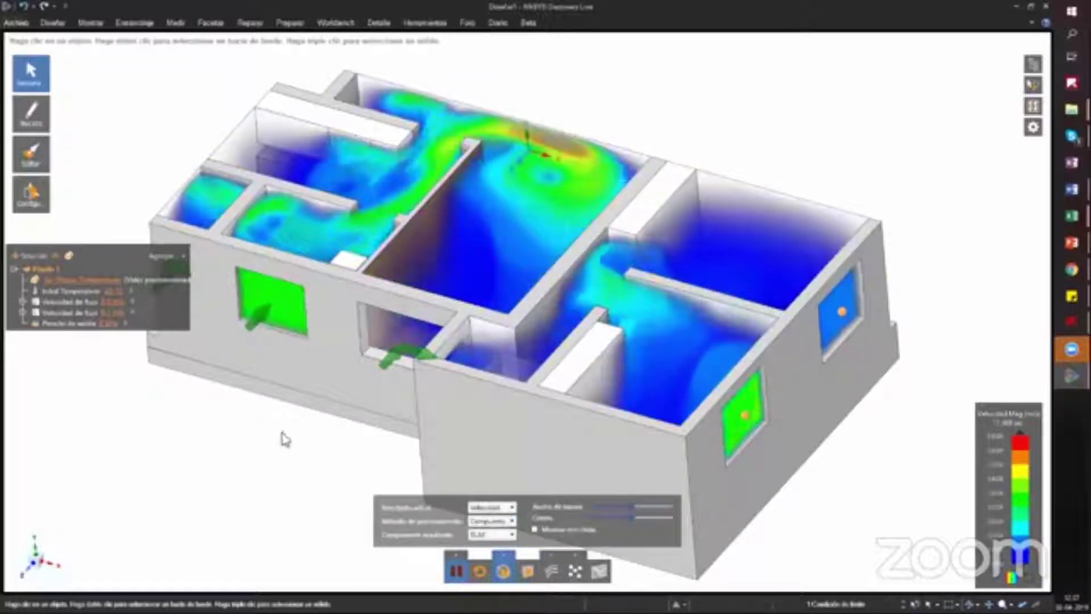
Step: Examine the air velocity distribution through the rooms from above and from the opposite side of the house
{"action": "middle_click_drag", "start_coordinate": [309, 439], "coordinate": [338, 540]}
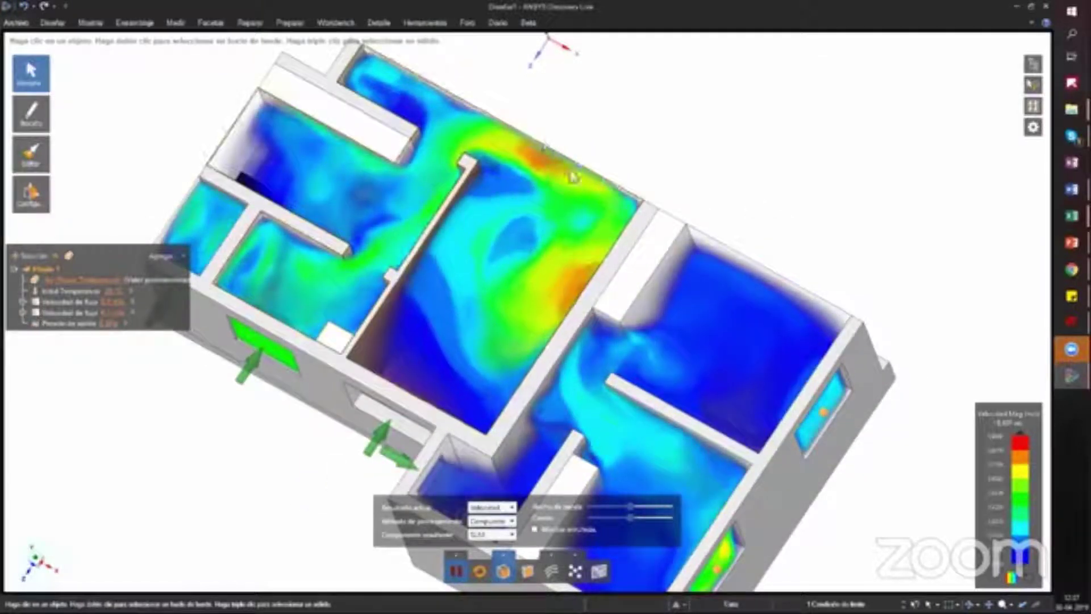
{"action": "mouse_move", "coordinate": [507, 331]}
{"action": "middle_mouse_down"}
{"action": "mouse_move", "coordinate": [530, 276]}
{"action": "mouse_move", "coordinate": [504, 332]}
{"action": "middle_mouse_up"}
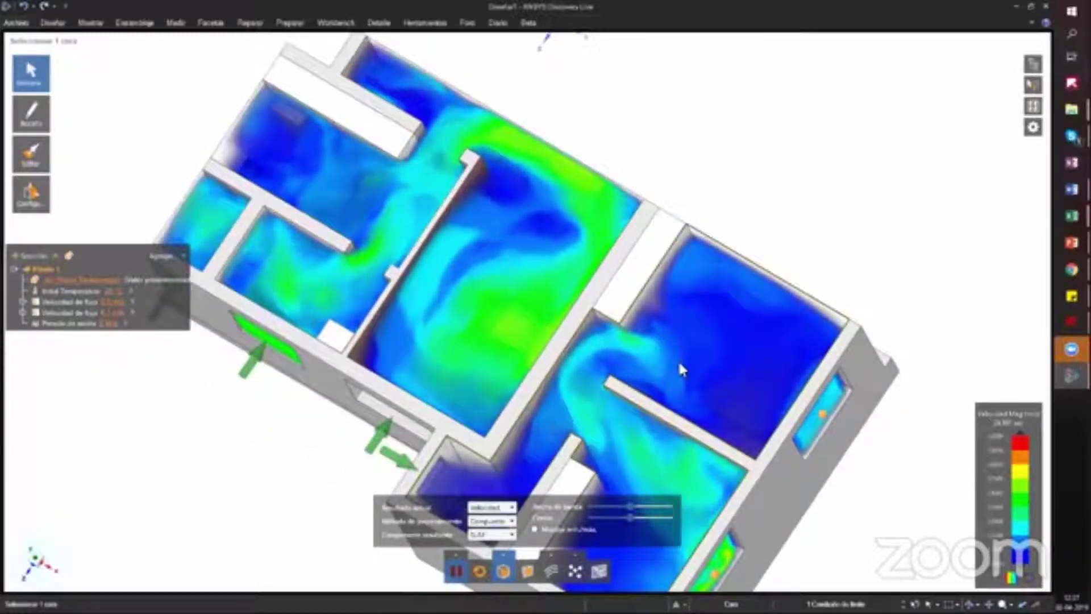
{"action": "middle_click_drag", "start_coordinate": [678, 359], "coordinate": [617, 290], "text": "shift"}
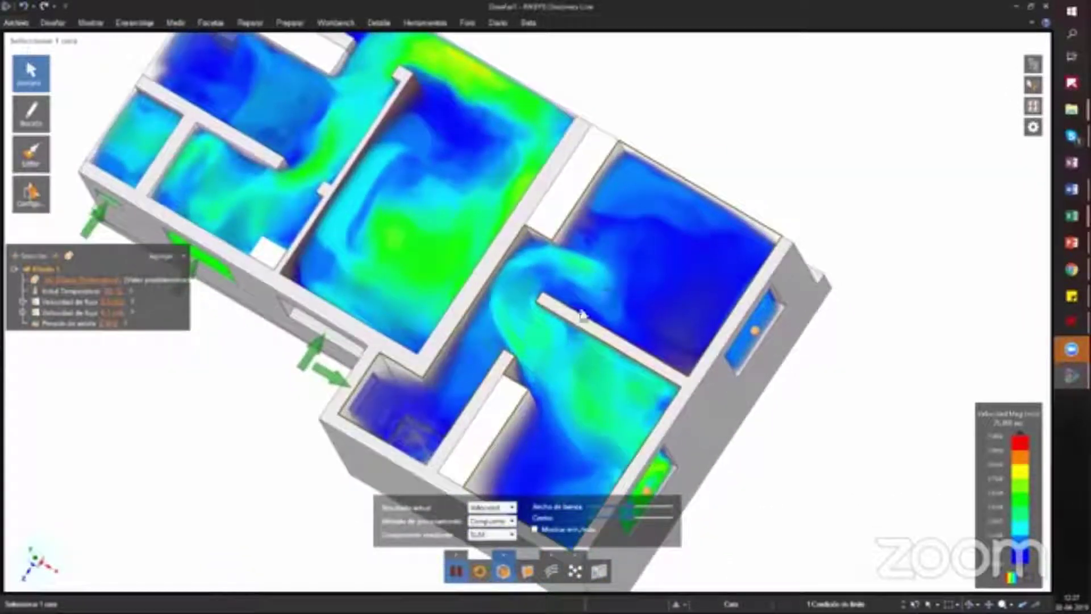
{"action": "middle_click_drag", "start_coordinate": [440, 80], "coordinate": [449, 85]}
{"action": "middle_click_drag", "start_coordinate": [605, 283], "coordinate": [599, 268]}
{"action": "scroll", "coordinate": [500, 333], "scroll_direction": "down", "scroll_amount": 3}
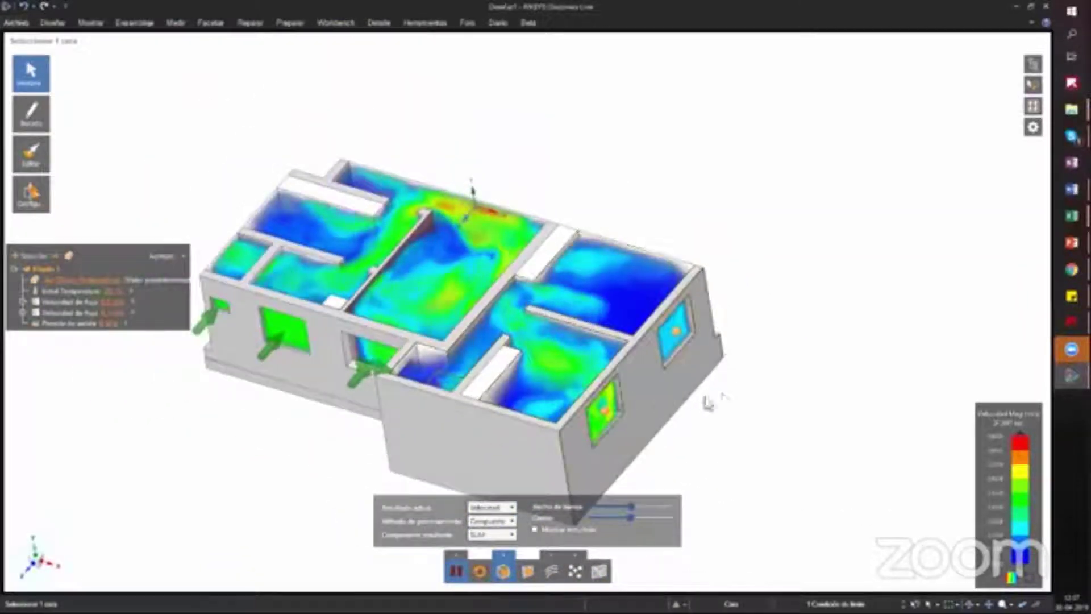
{"action": "middle_click_drag", "start_coordinate": [711, 400], "coordinate": [532, 352]}
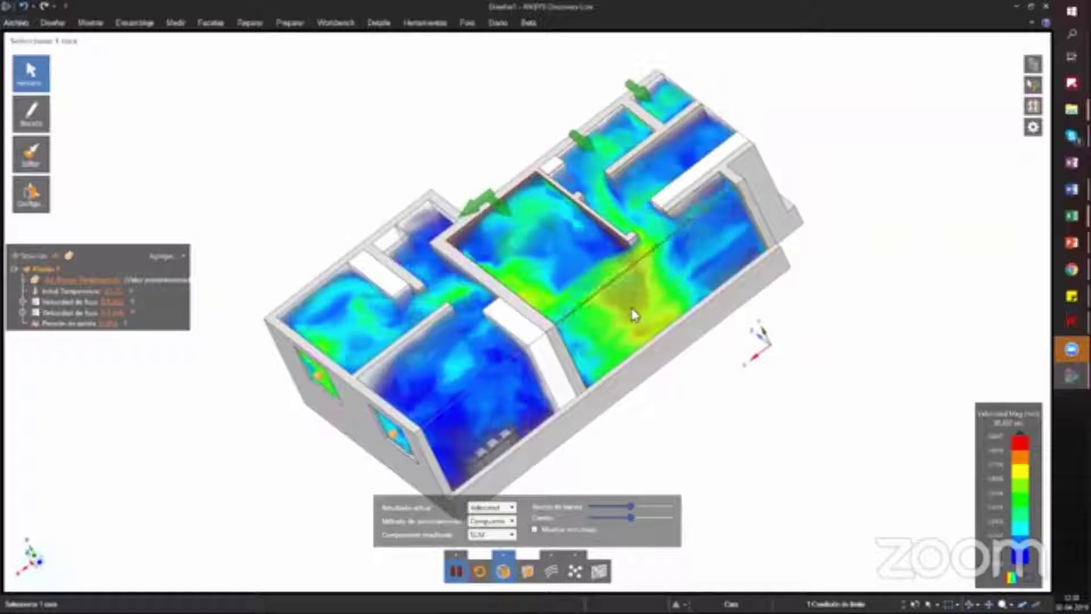
Step: Narrow the band width of the velocity display to isolate a small range of velocities
{"action": "scroll", "coordinate": [644, 309], "scroll_direction": "up", "scroll_amount": 5}
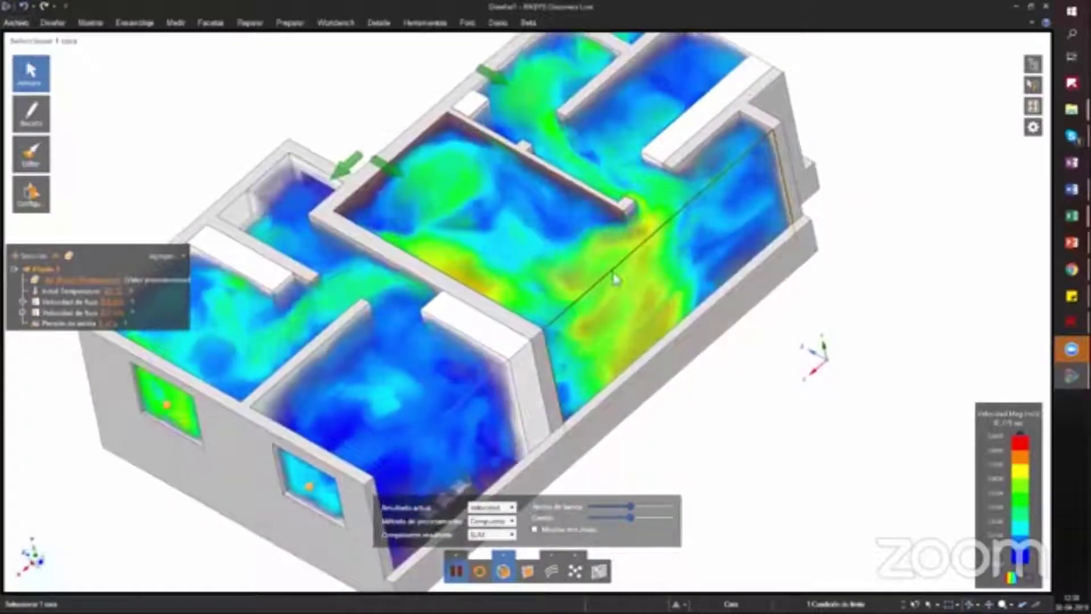
{"action": "middle_click_drag", "start_coordinate": [614, 275], "coordinate": [673, 272], "text": "shift"}
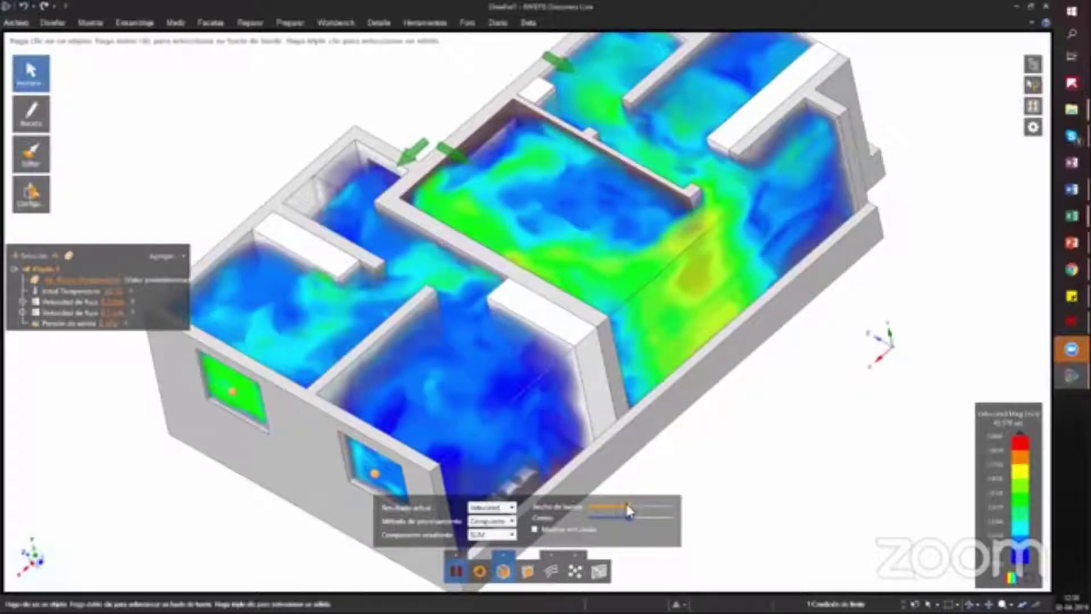
{"action": "left_click_drag", "start_coordinate": [627, 507], "coordinate": [598, 515]}
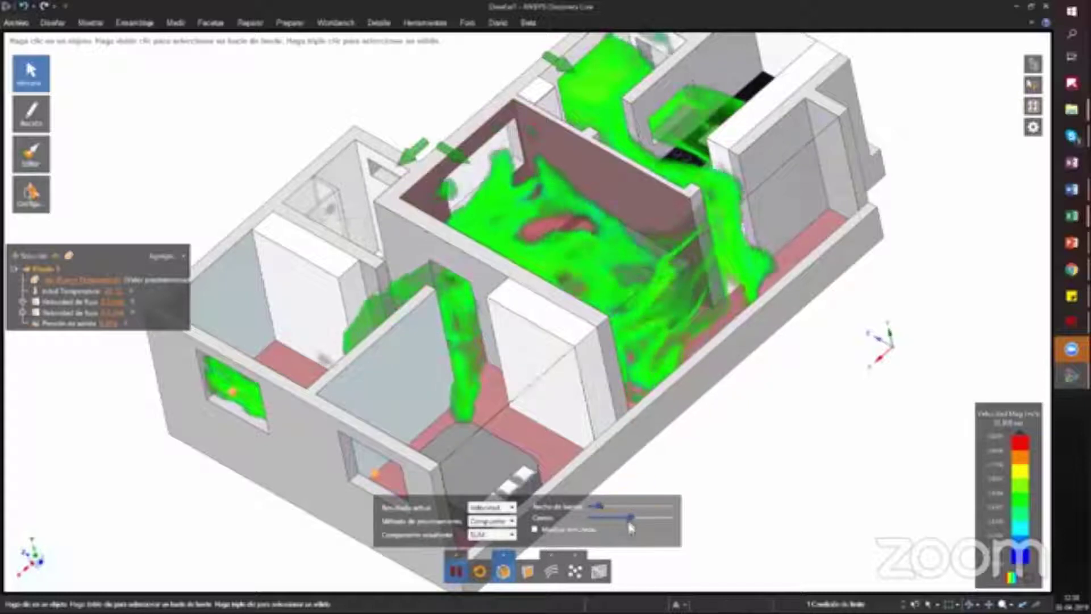
Step: Widen the velocity display's band width to cover all rooms and inspect the flow near the outlet windows and through the house
{"action": "mouse_move", "coordinate": [630, 518]}
{"action": "left_mouse_down"}
{"action": "mouse_move", "coordinate": [614, 508]}
{"action": "mouse_move", "coordinate": [642, 507]}
{"action": "mouse_move", "coordinate": [622, 510]}
{"action": "left_mouse_up"}
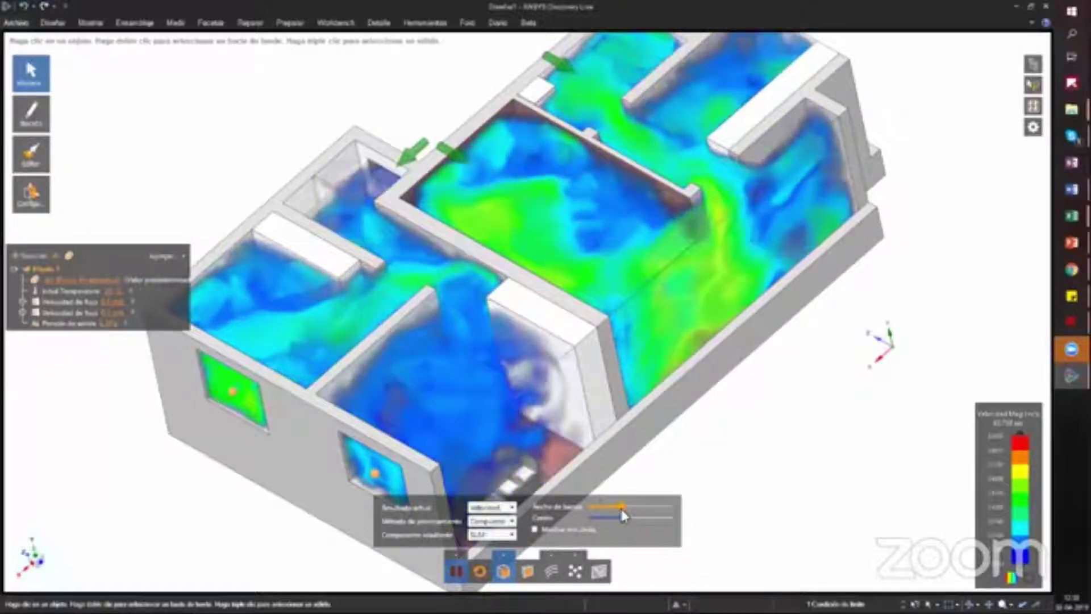
{"action": "scroll", "coordinate": [295, 301], "scroll_direction": "up", "scroll_amount": 5}
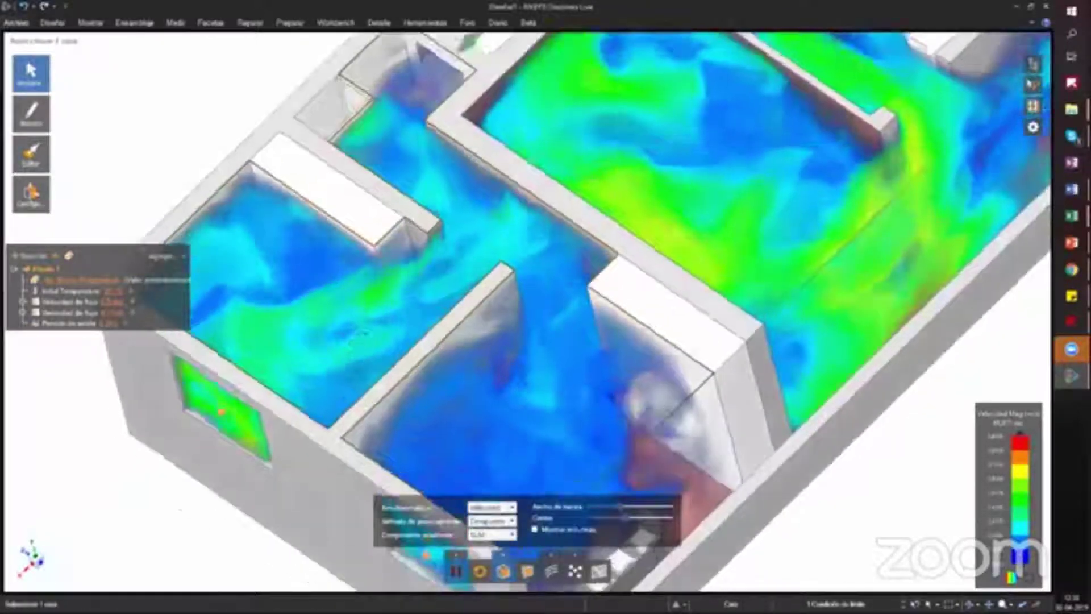
{"action": "middle_click_drag", "start_coordinate": [358, 335], "coordinate": [410, 322]}
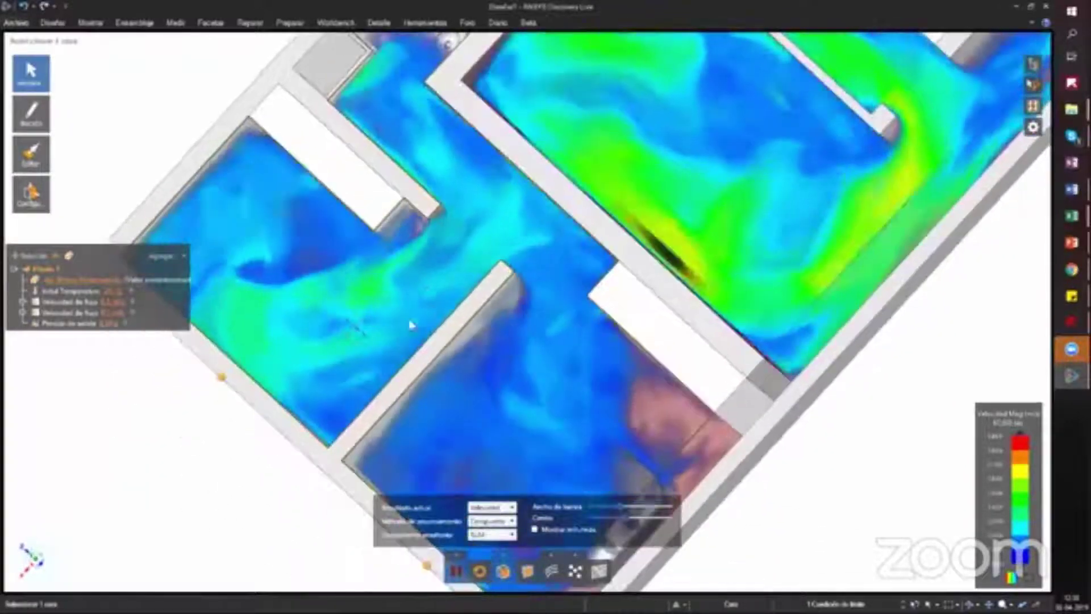
{"action": "middle_click_drag", "start_coordinate": [540, 376], "coordinate": [535, 346]}
{"action": "middle_click_drag", "start_coordinate": [569, 432], "coordinate": [534, 221]}
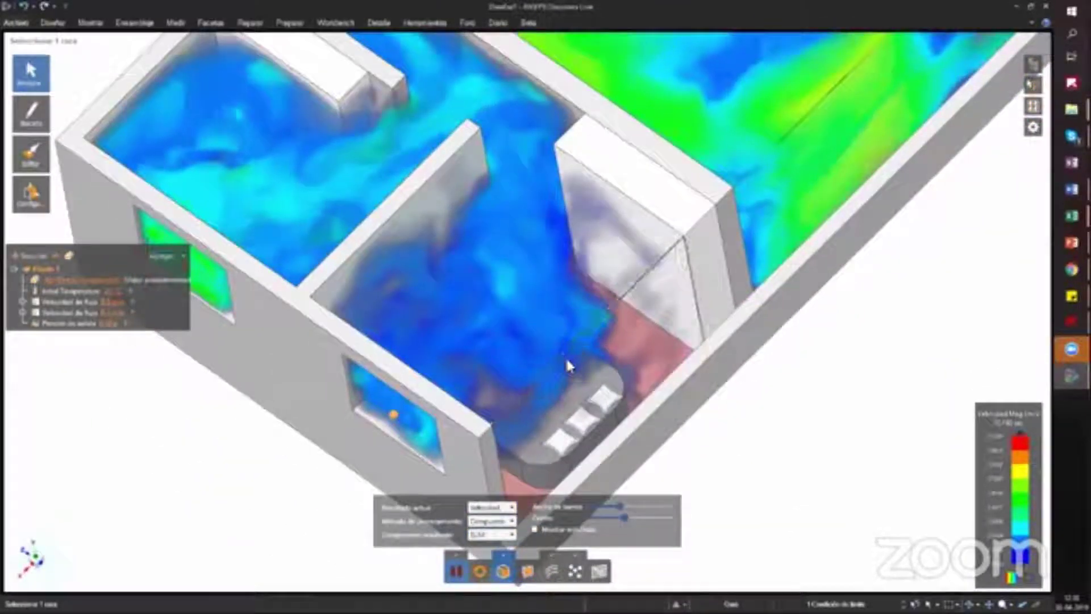
{"action": "scroll", "coordinate": [565, 355], "scroll_direction": "down", "scroll_amount": 3}
{"action": "middle_click_drag", "start_coordinate": [593, 151], "coordinate": [531, 236]}
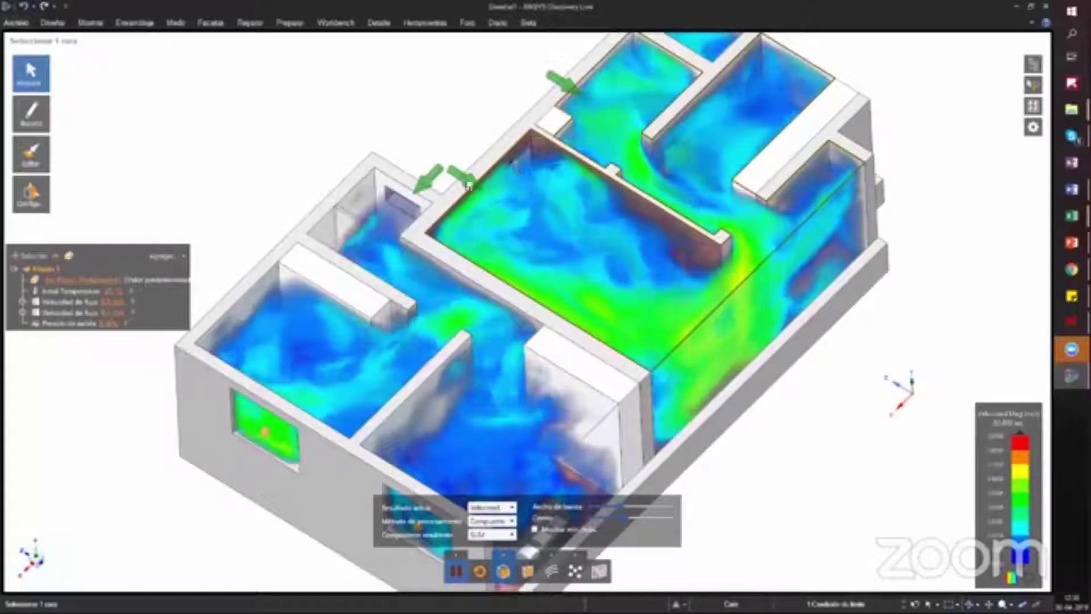
{"action": "scroll", "coordinate": [677, 383], "scroll_direction": "down", "scroll_amount": 3}
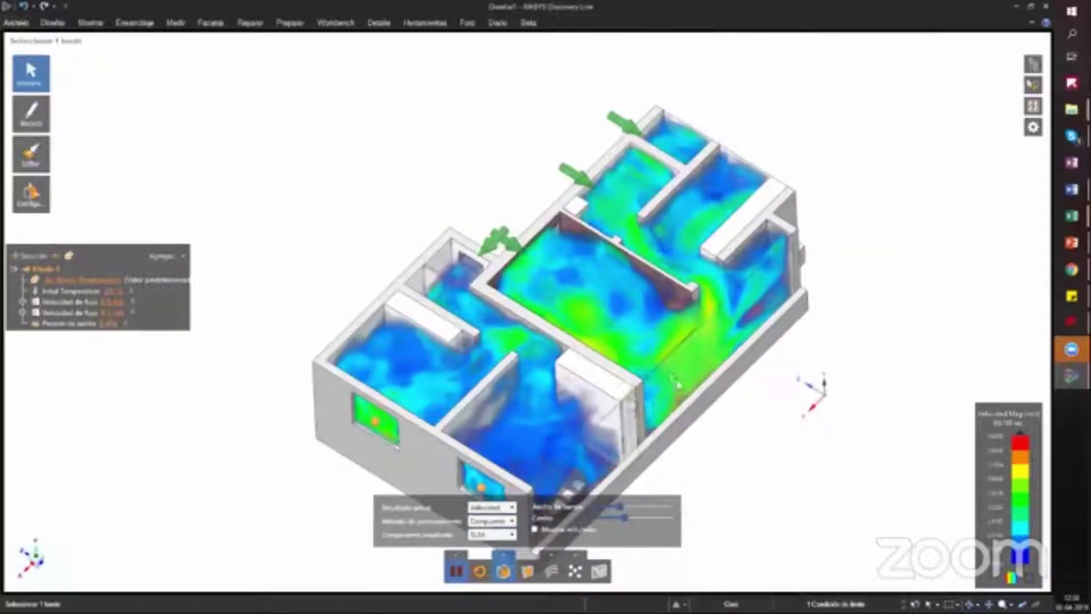
{"action": "scroll", "coordinate": [561, 382], "scroll_direction": "up", "scroll_amount": 3}
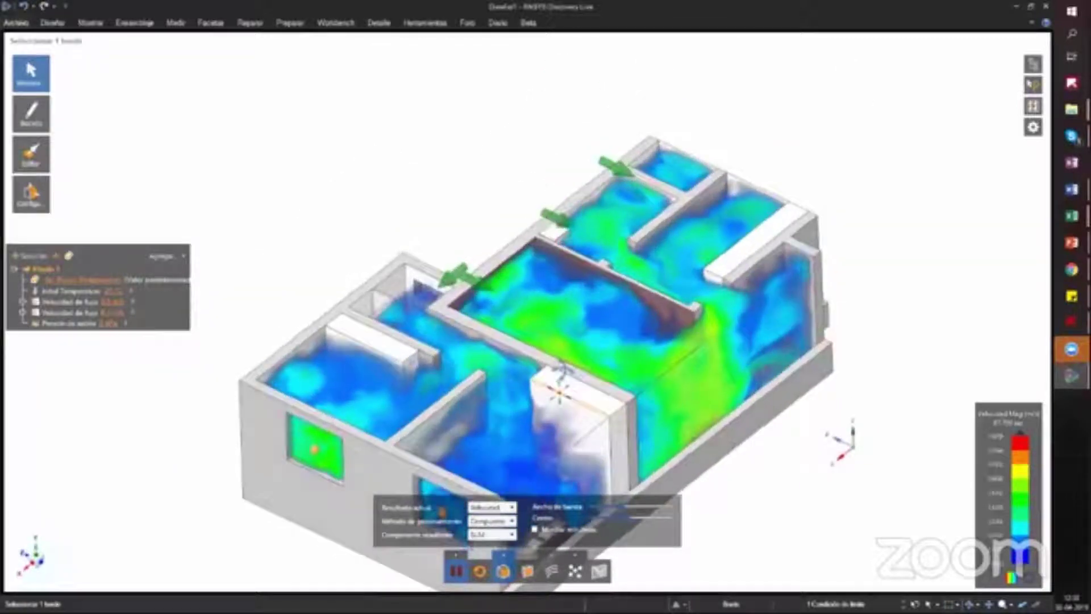
{"action": "middle_click_drag", "start_coordinate": [620, 398], "coordinate": [539, 297], "text": "shift"}
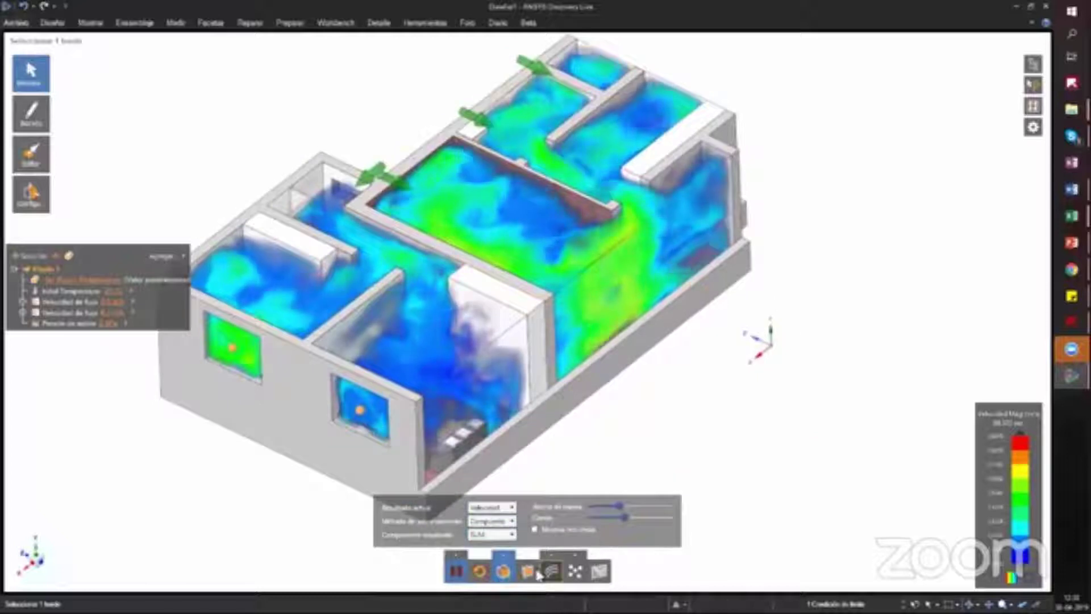
Step: Show the air flow as velocity-coloured particles, increase their transparency, and inspect their movement through the furnished rooms
{"action": "left_click", "coordinate": [574, 574]}
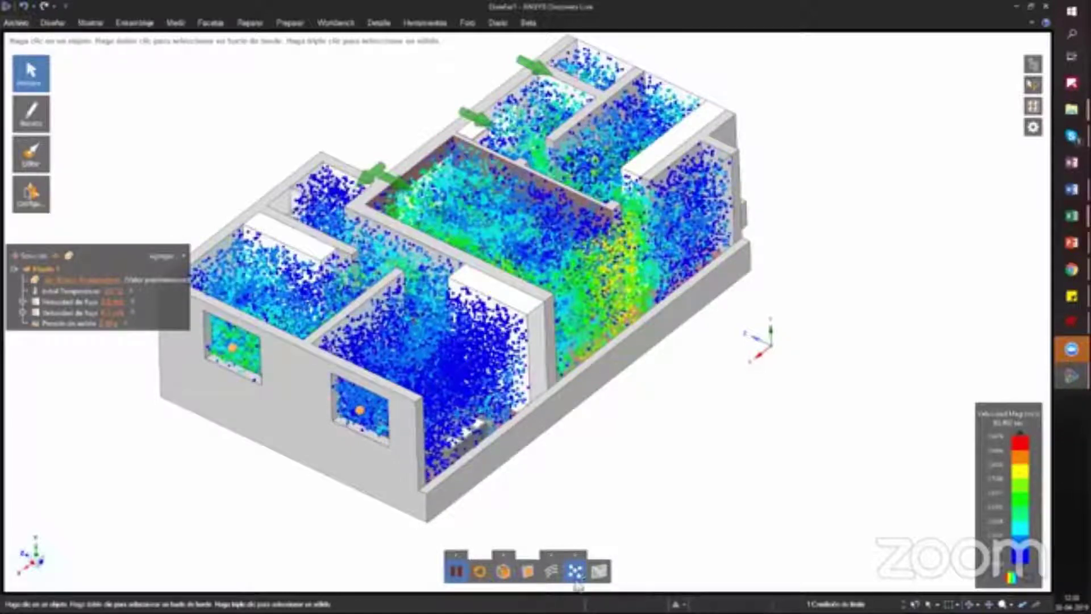
{"action": "middle_click_drag", "start_coordinate": [578, 586], "coordinate": [581, 565]}
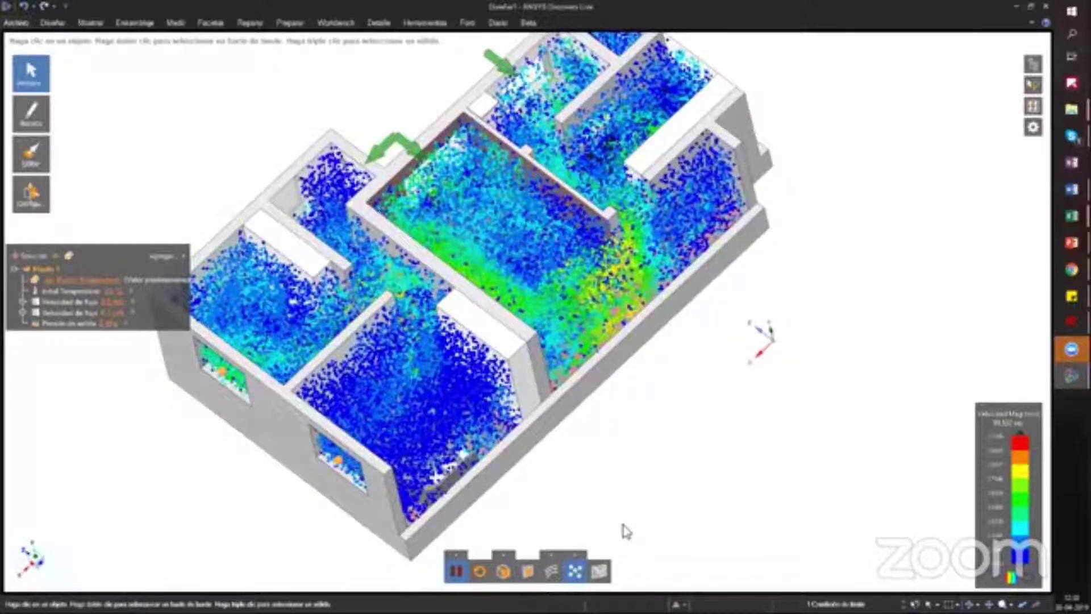
{"action": "middle_click_drag", "start_coordinate": [625, 532], "coordinate": [609, 532]}
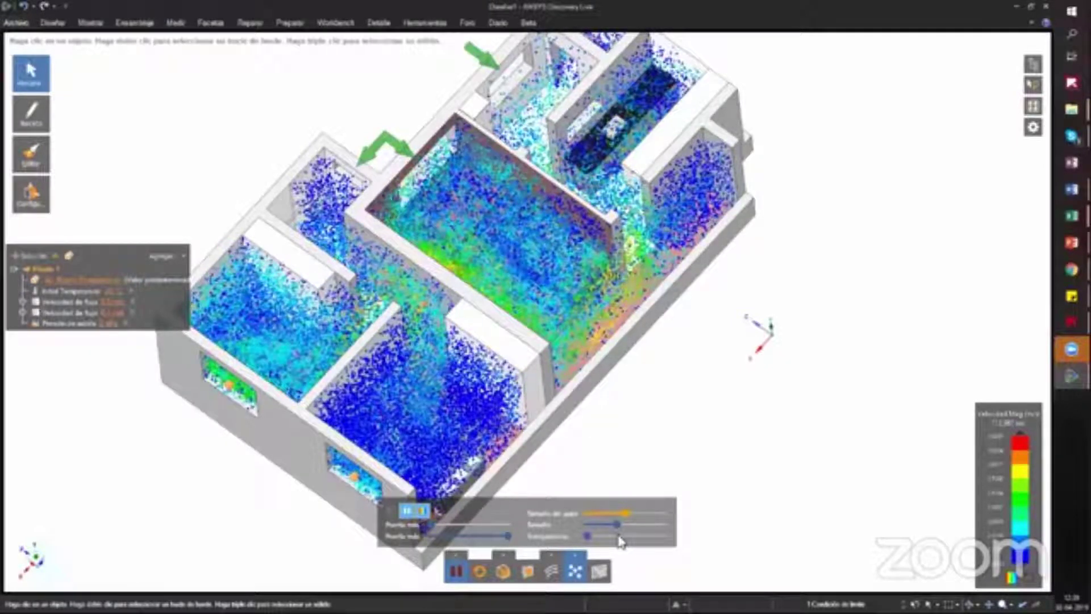
{"action": "left_click", "coordinate": [621, 536]}
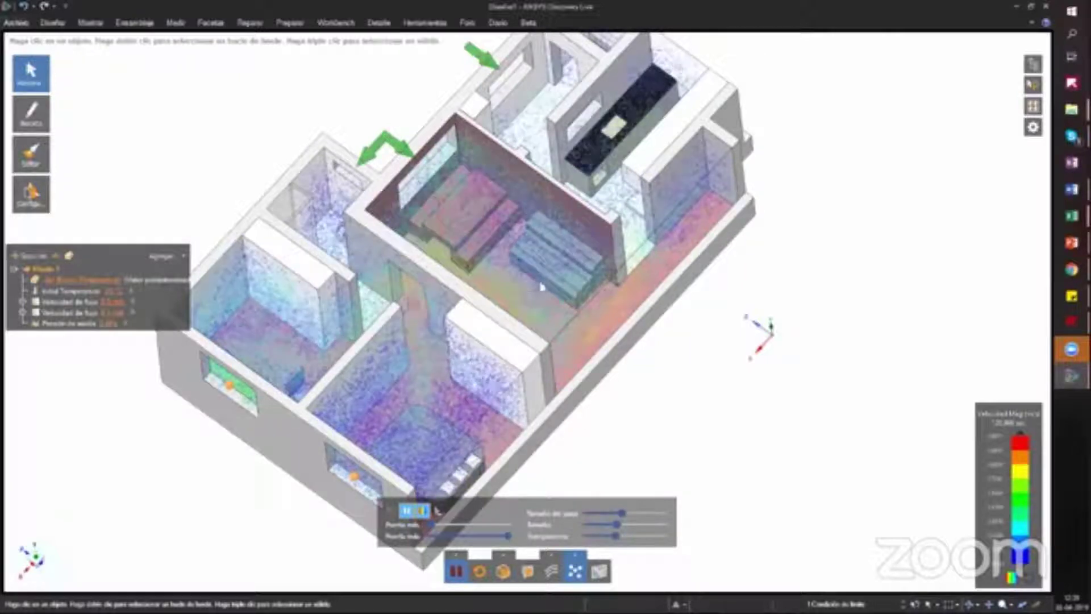
{"action": "middle_click_drag", "start_coordinate": [541, 287], "coordinate": [543, 420]}
{"action": "scroll", "coordinate": [544, 420], "scroll_direction": "down", "scroll_amount": 2}
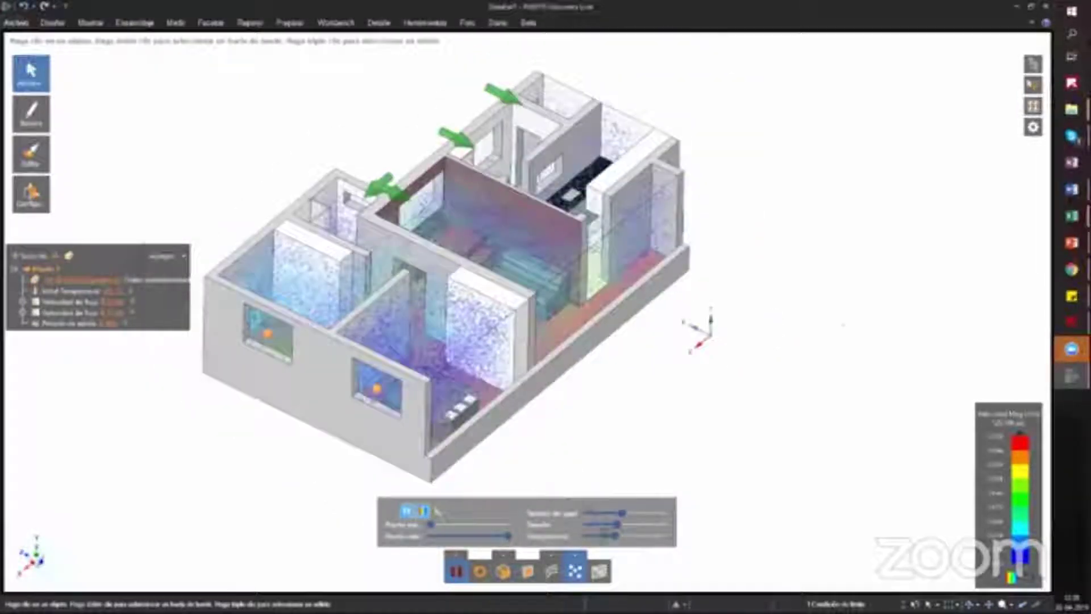
{"action": "scroll", "coordinate": [409, 311], "scroll_direction": "up", "scroll_amount": 2}
{"action": "scroll", "coordinate": [539, 281], "scroll_direction": "up", "scroll_amount": 1}
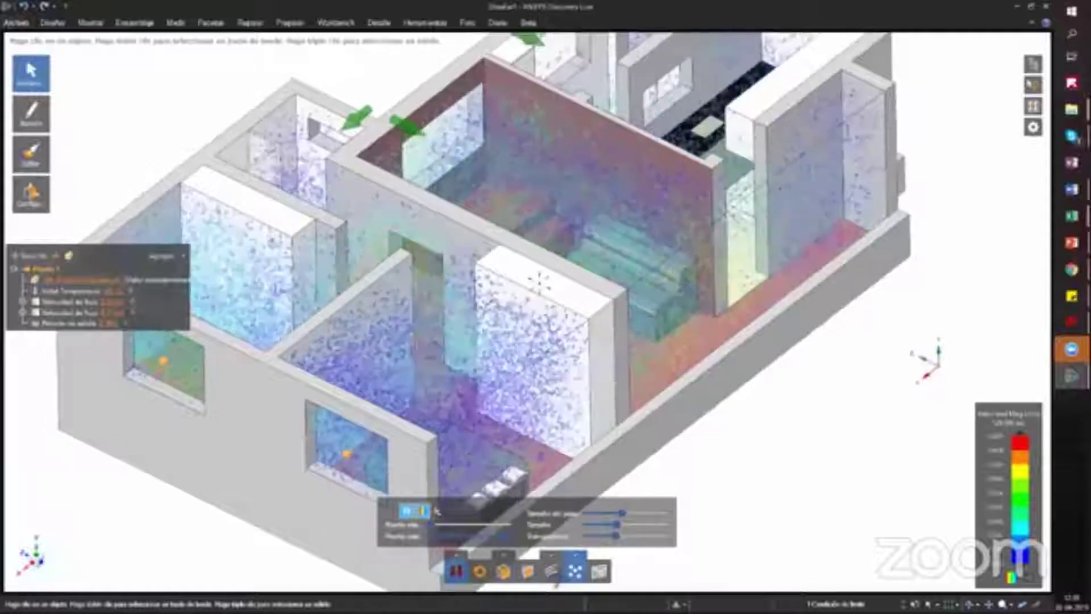
{"action": "middle_click_drag", "start_coordinate": [539, 283], "coordinate": [527, 274]}
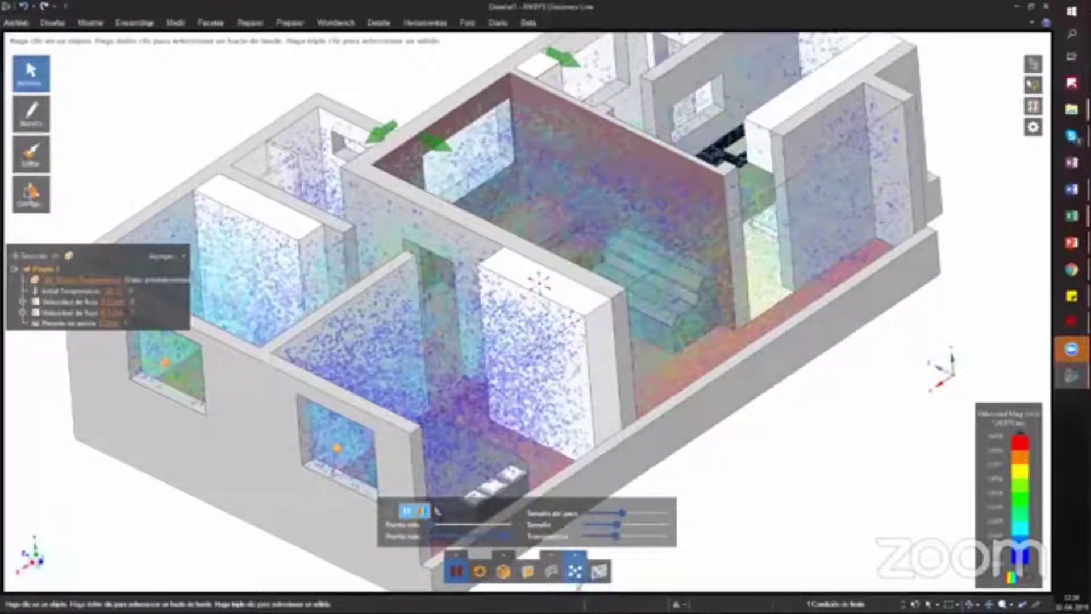
{"action": "middle_click_drag", "start_coordinate": [747, 367], "coordinate": [750, 404]}
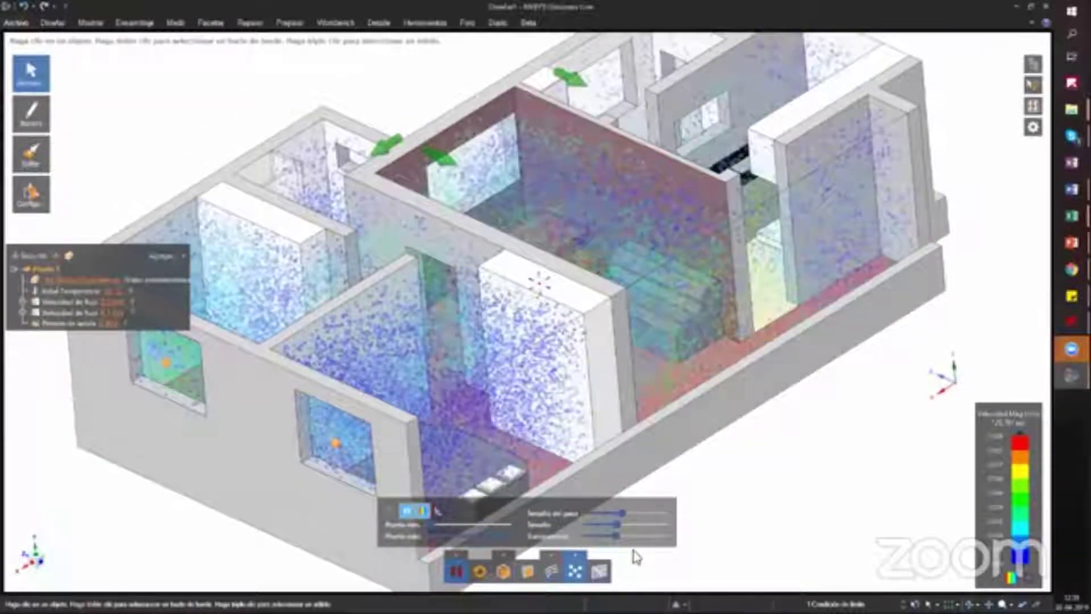
Step: Show the air flow as streamlines and inspect their paths through the rooms from above and from the side facing the inlet windows
{"action": "left_click", "coordinate": [552, 571]}
{"action": "left_click", "coordinate": [599, 571]}
{"action": "middle_click_drag", "start_coordinate": [775, 382], "coordinate": [738, 413]}
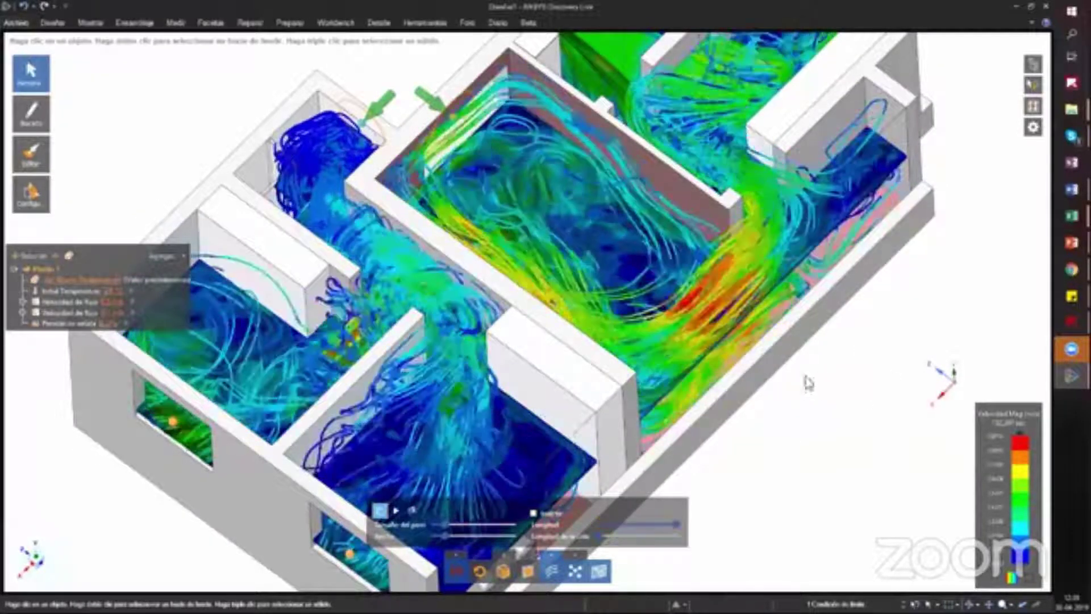
{"action": "scroll", "coordinate": [793, 422], "scroll_direction": "down", "scroll_amount": 5}
{"action": "middle_click_drag", "start_coordinate": [793, 422], "coordinate": [811, 460]}
{"action": "middle_click_drag", "start_coordinate": [687, 219], "coordinate": [657, 182]}
{"action": "scroll", "coordinate": [480, 451], "scroll_direction": "up", "scroll_amount": 3}
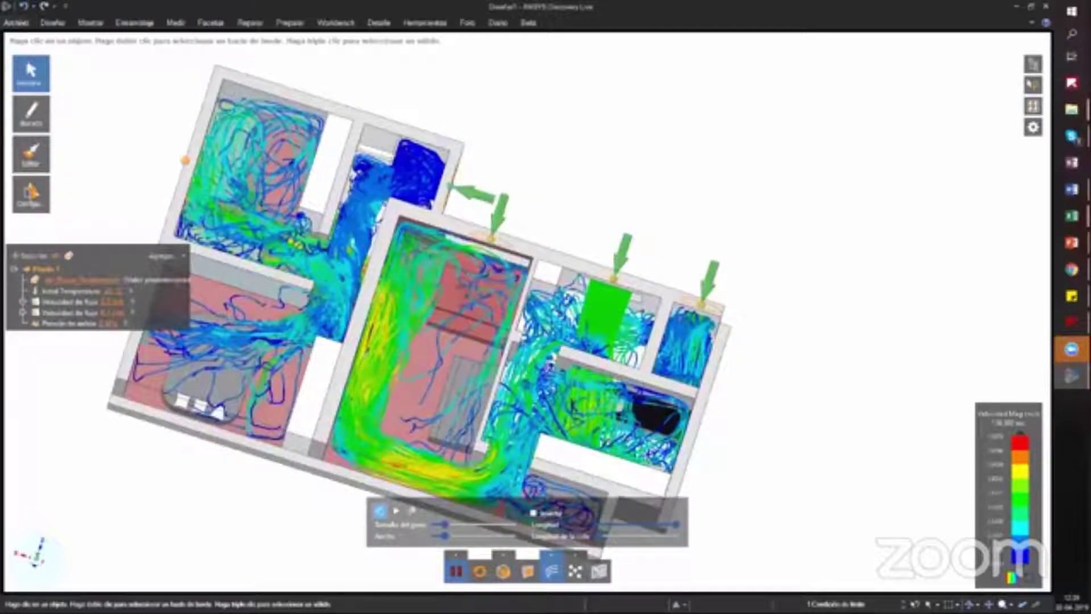
{"action": "scroll", "coordinate": [625, 256], "scroll_direction": "up", "scroll_amount": 3}
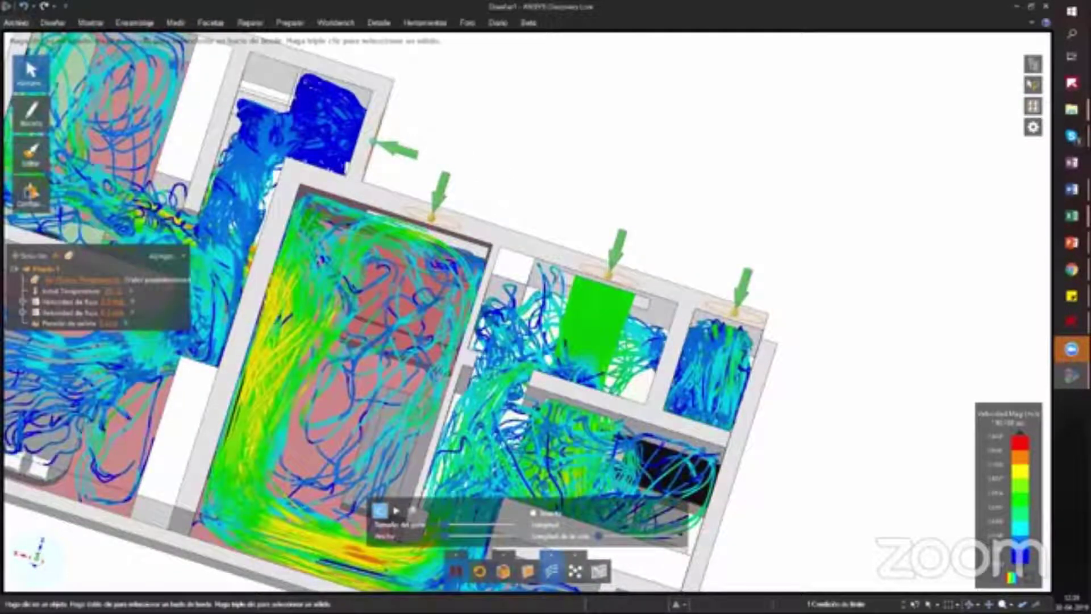
{"action": "middle_click_drag", "start_coordinate": [652, 290], "coordinate": [655, 250]}
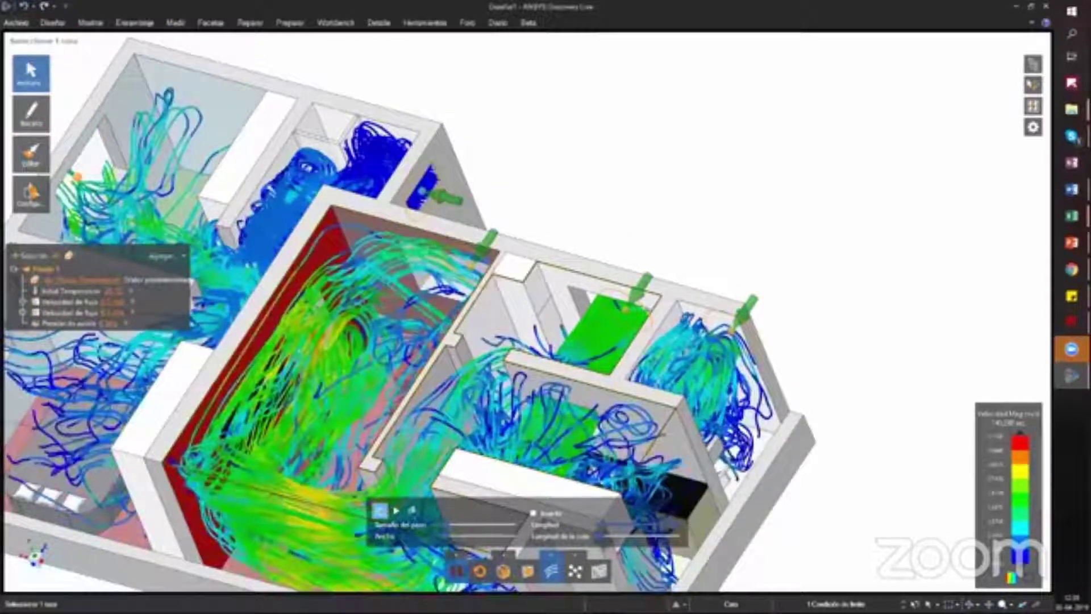
{"action": "middle_click_drag", "start_coordinate": [561, 232], "coordinate": [583, 80], "text": "shift"}
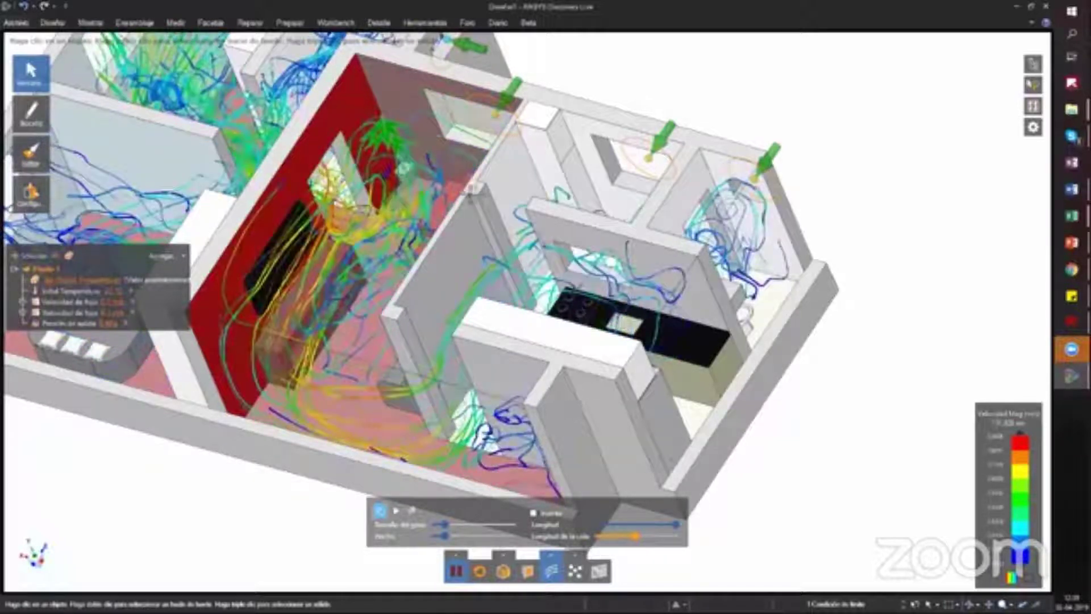
{"action": "middle_click_drag", "start_coordinate": [577, 205], "coordinate": [625, 216]}
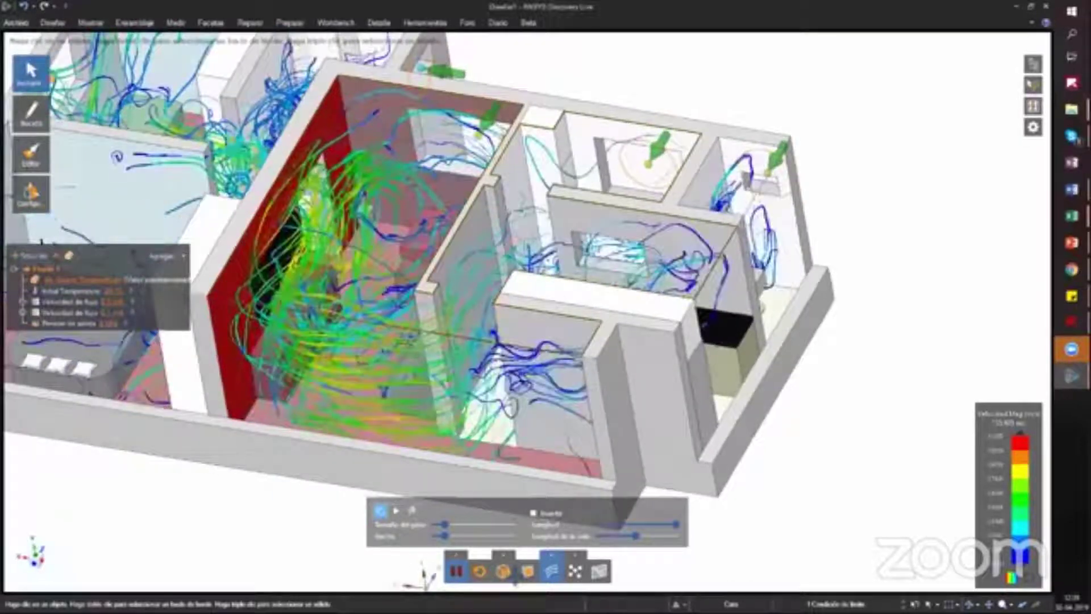
{"action": "middle_click_drag", "start_coordinate": [531, 540], "coordinate": [510, 544], "text": "shift"}
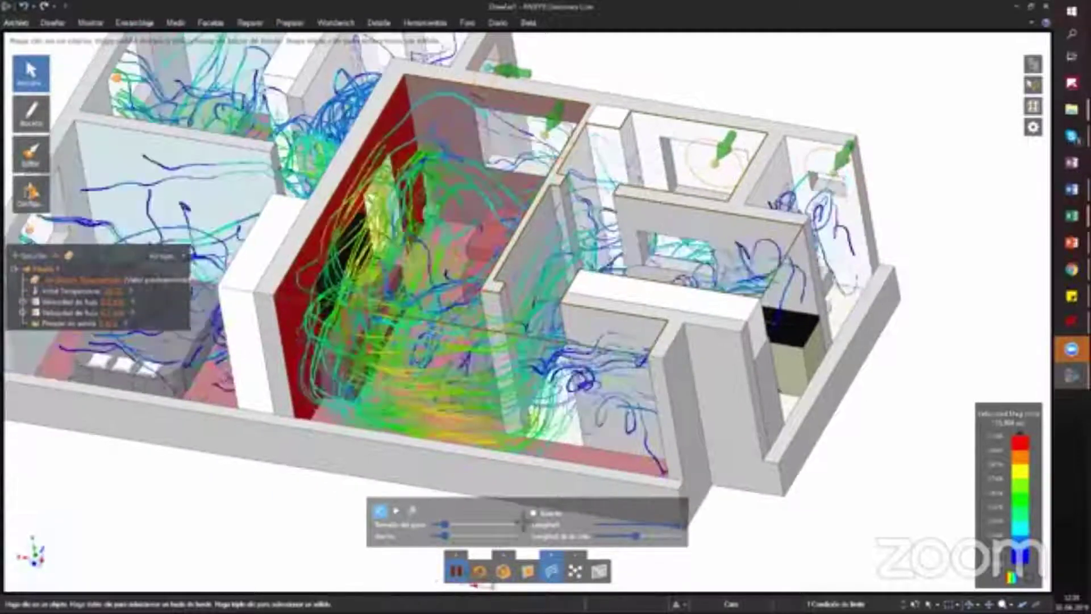
Step: Show the pressure result (Presión) as a Compuesto volume rendering and widen its band width to cover every room
{"action": "left_click", "coordinate": [503, 570]}
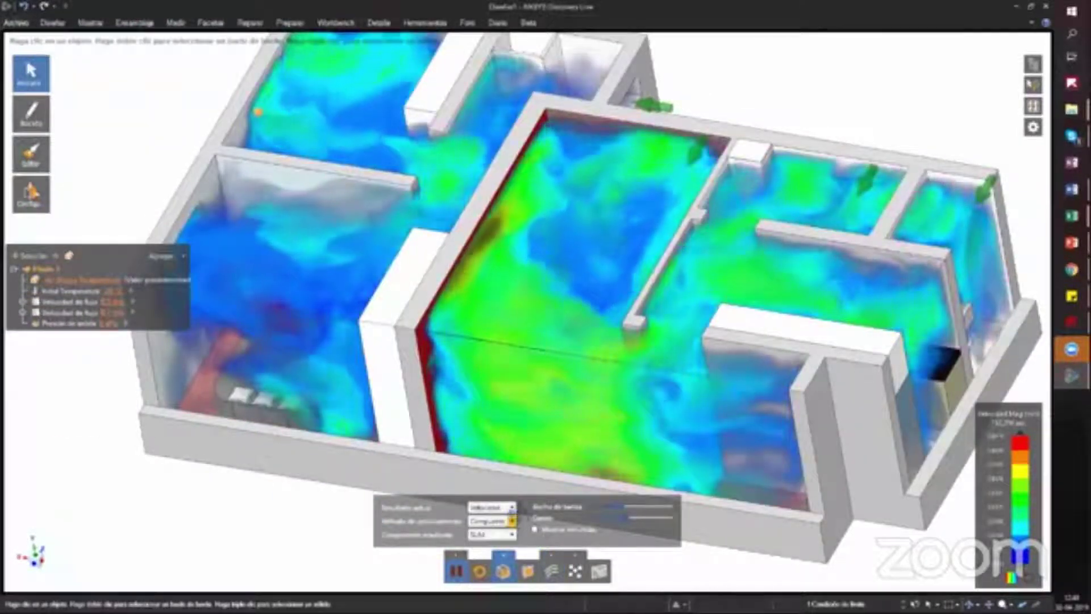
{"action": "left_click", "coordinate": [512, 507]}
{"action": "left_click", "coordinate": [486, 535]}
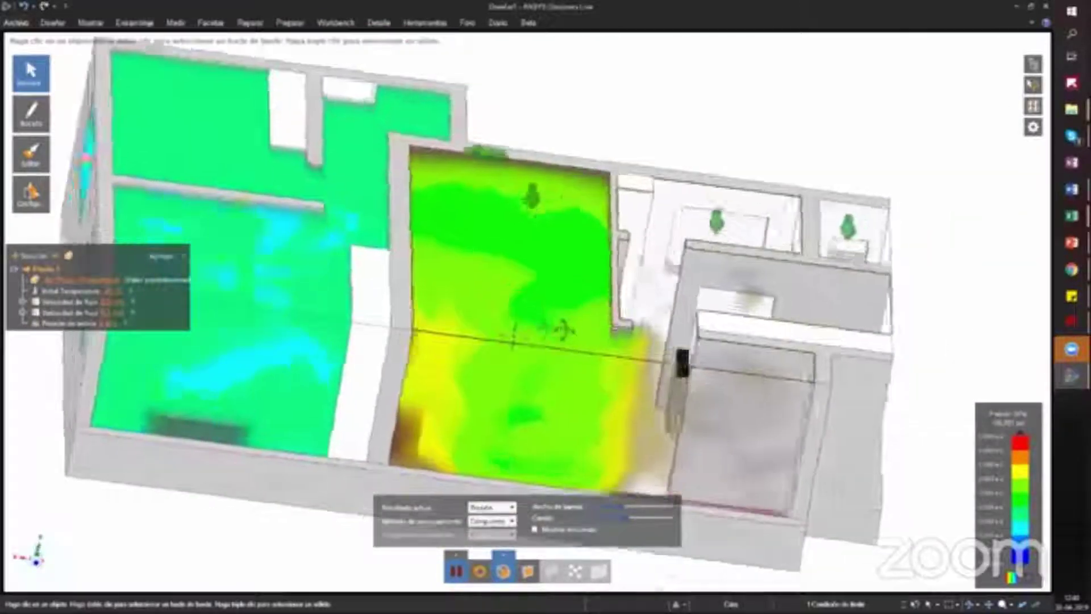
{"action": "middle_click_drag", "start_coordinate": [563, 330], "coordinate": [506, 328]}
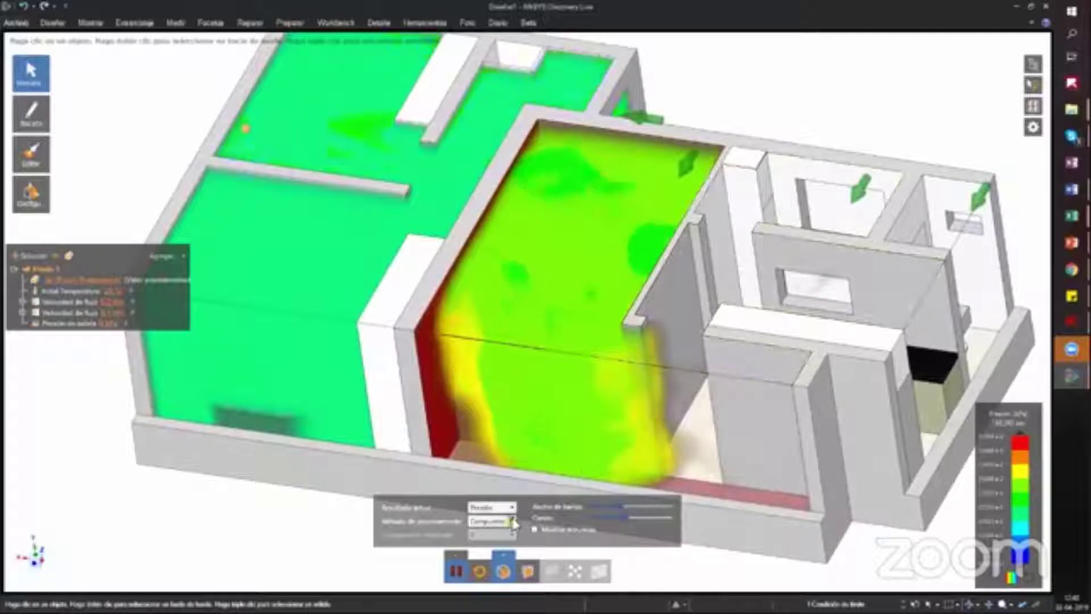
{"action": "left_click_drag", "start_coordinate": [628, 520], "coordinate": [651, 510]}
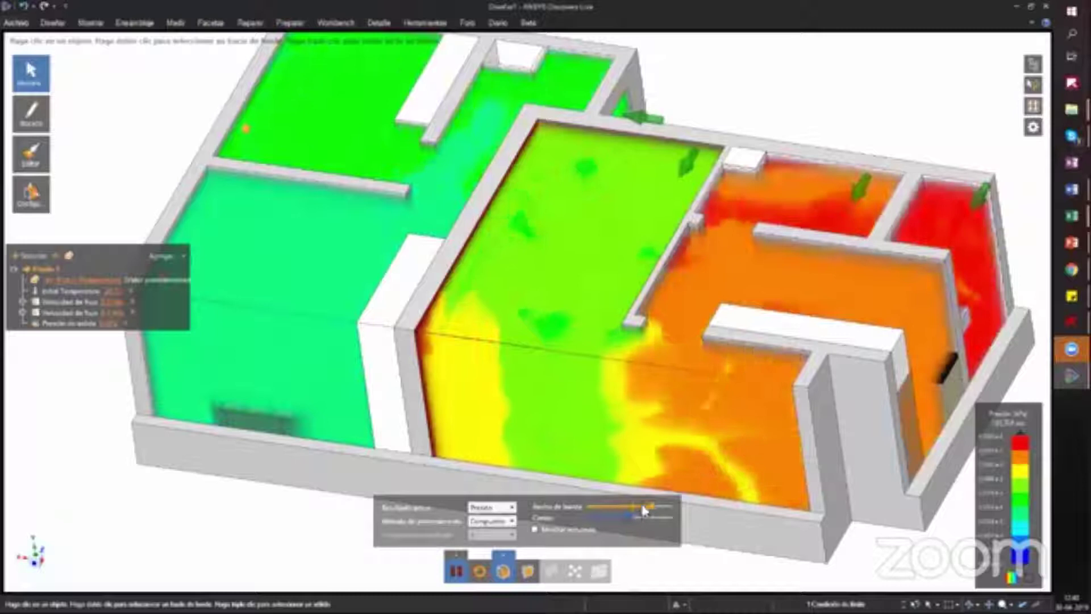
Step: Change the displayed result to Temperatura and view the whole house from above
{"action": "left_click", "coordinate": [513, 507]}
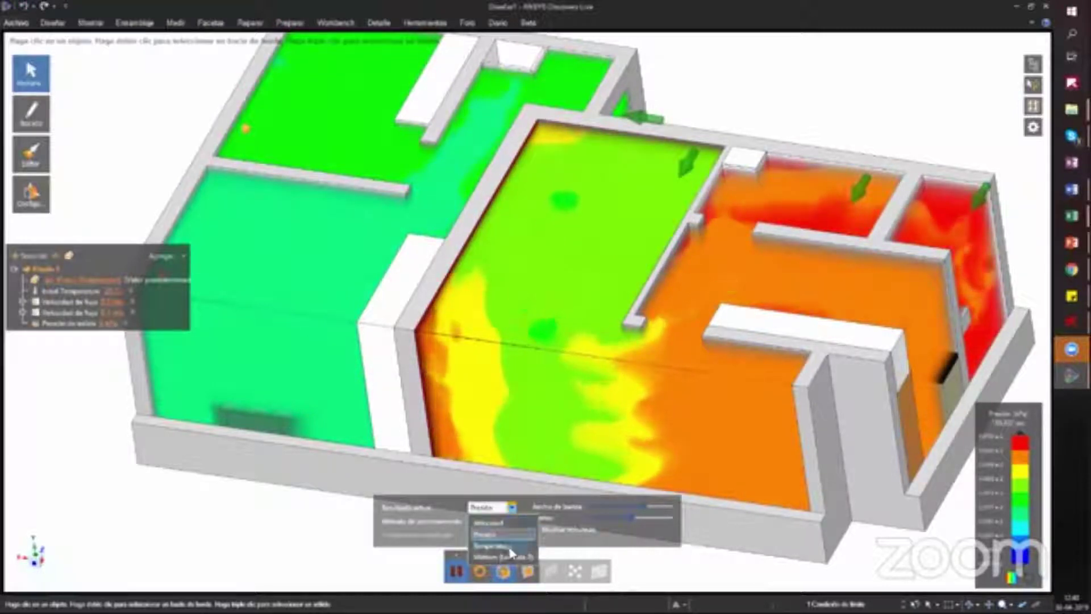
{"action": "left_click", "coordinate": [490, 548]}
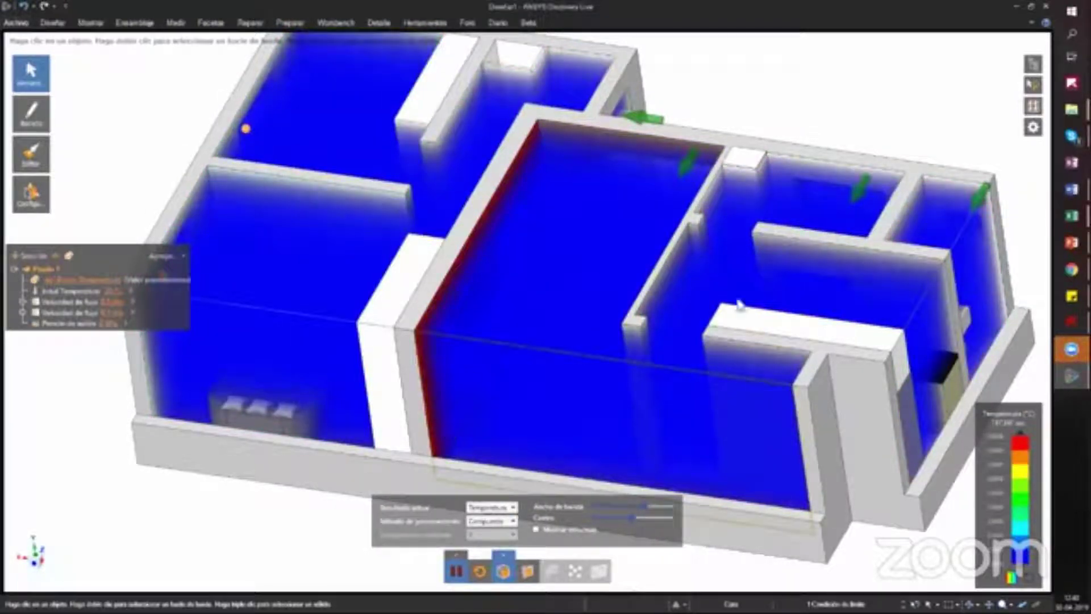
{"action": "middle_click_drag", "start_coordinate": [597, 333], "coordinate": [612, 552]}
{"action": "scroll", "coordinate": [688, 230], "scroll_direction": "down", "scroll_amount": 5}
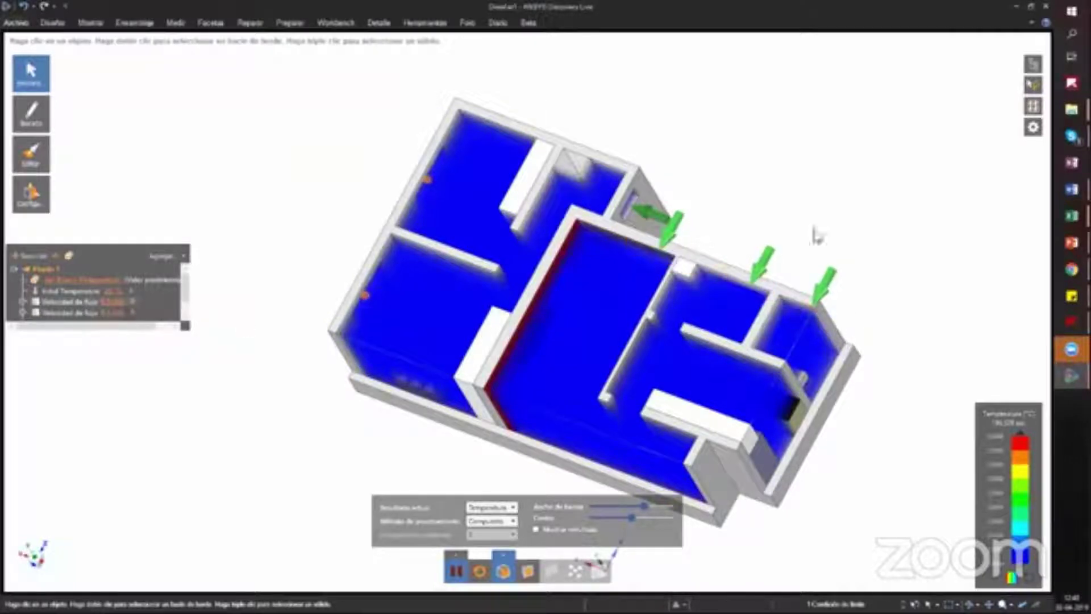
Step: Change the displayed result to Vórtices (Lambda 2) and inspect the vortices across the rooms
{"action": "left_click", "coordinate": [514, 508]}
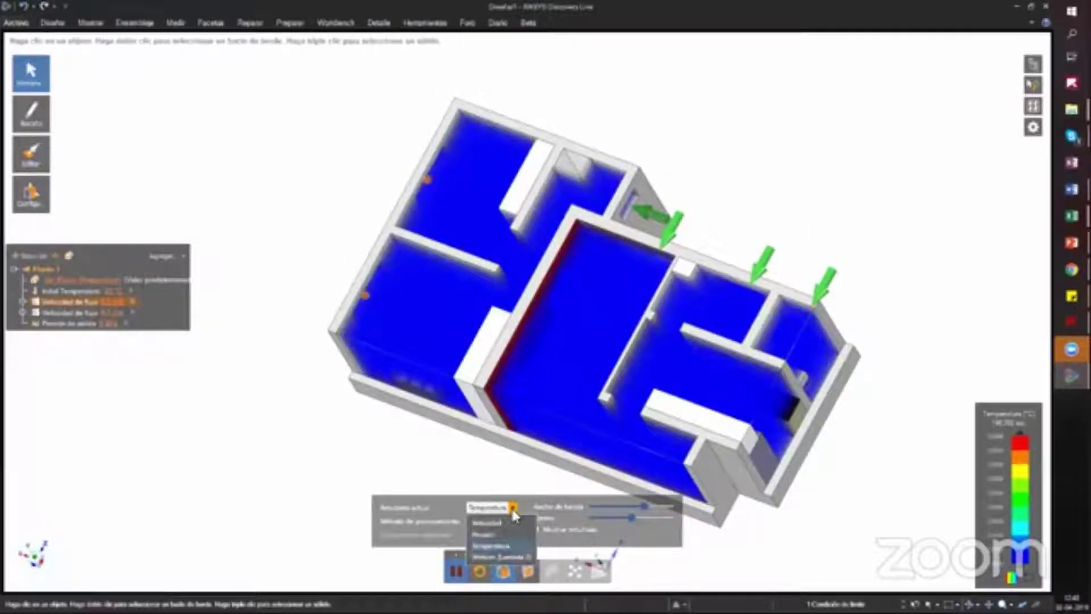
{"action": "left_click", "coordinate": [505, 557]}
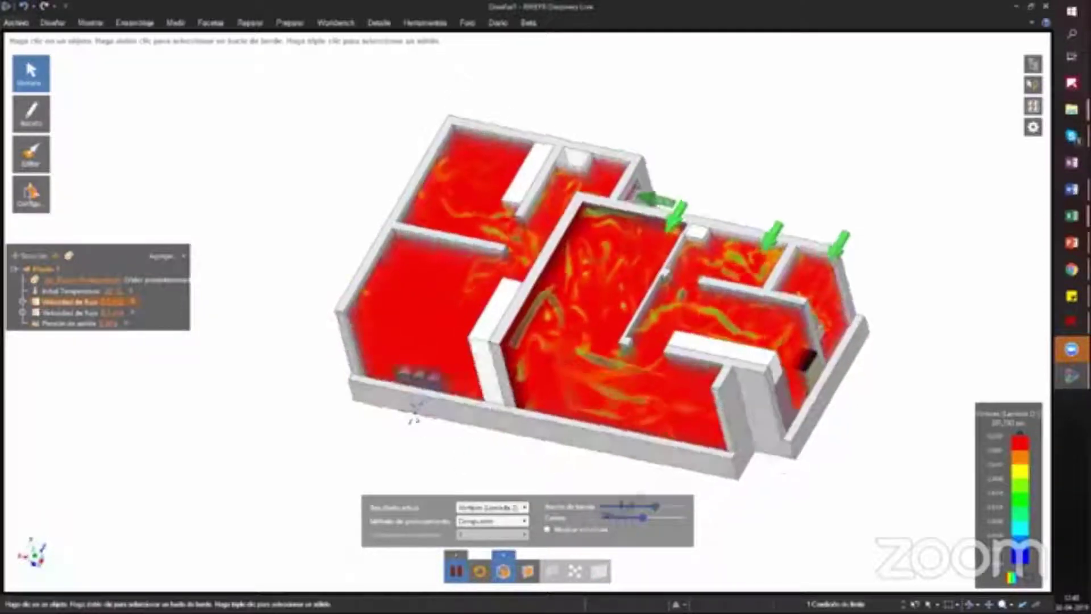
{"action": "scroll", "coordinate": [654, 352], "scroll_direction": "down", "scroll_amount": 3}
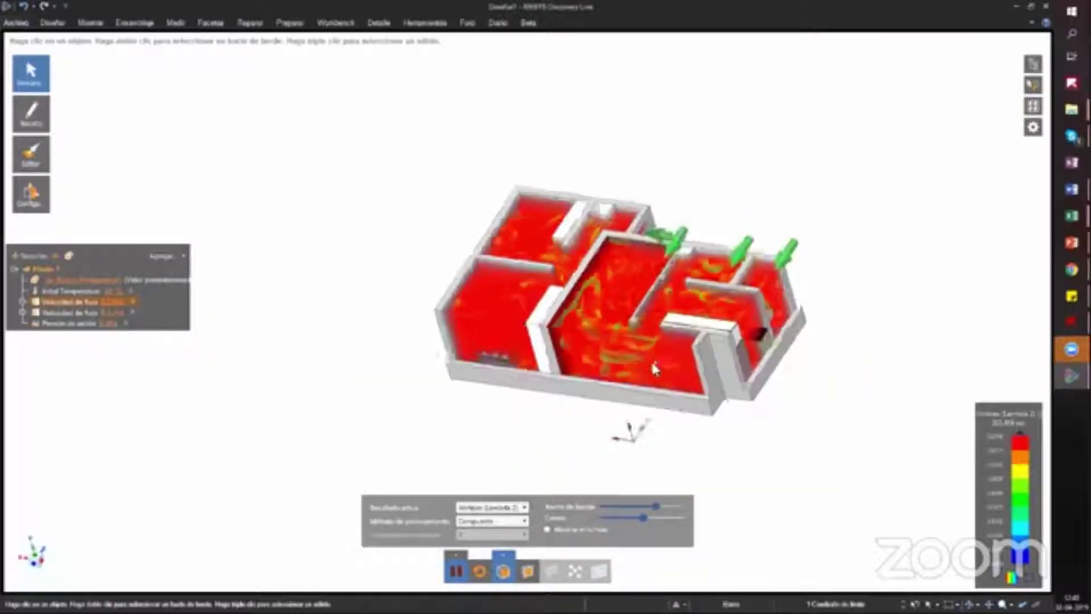
{"action": "scroll", "coordinate": [654, 369], "scroll_direction": "up", "scroll_amount": 5}
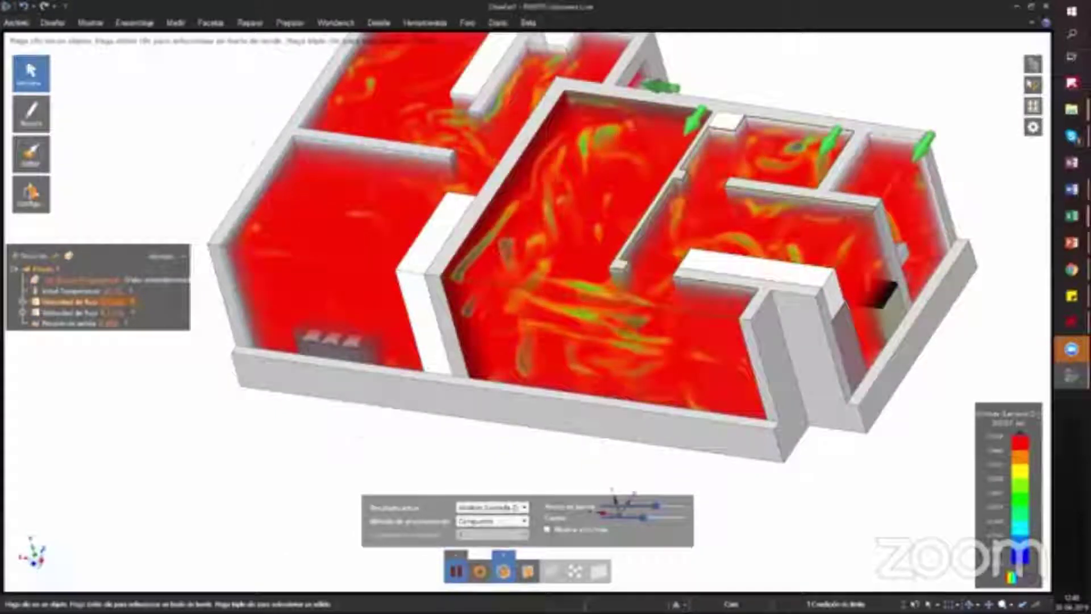
{"action": "middle_click_drag", "start_coordinate": [616, 501], "coordinate": [563, 547], "text": "shift"}
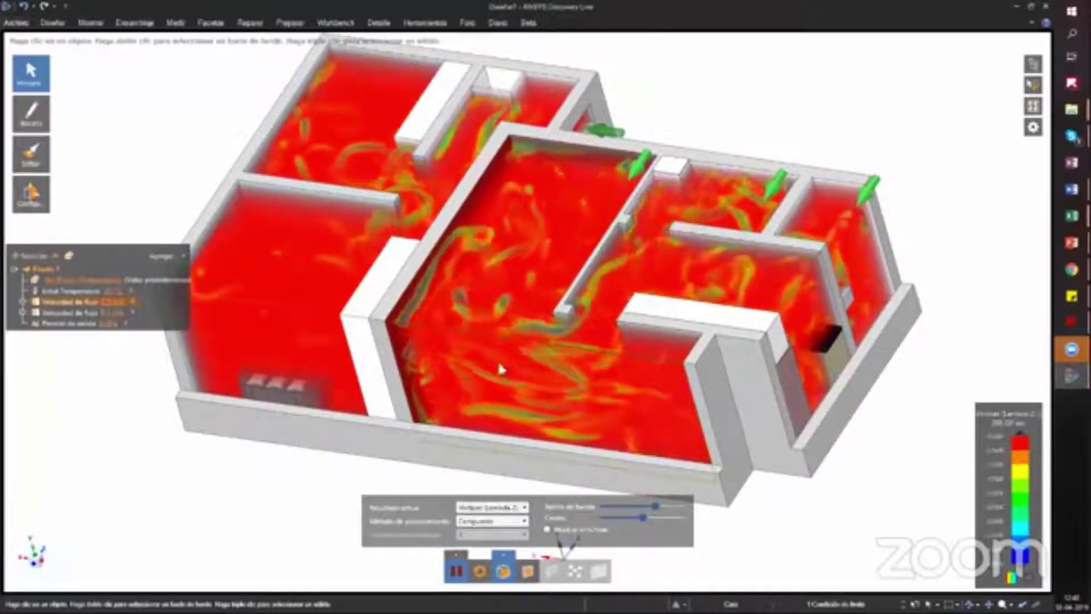
{"action": "middle_click_drag", "start_coordinate": [503, 373], "coordinate": [620, 479]}
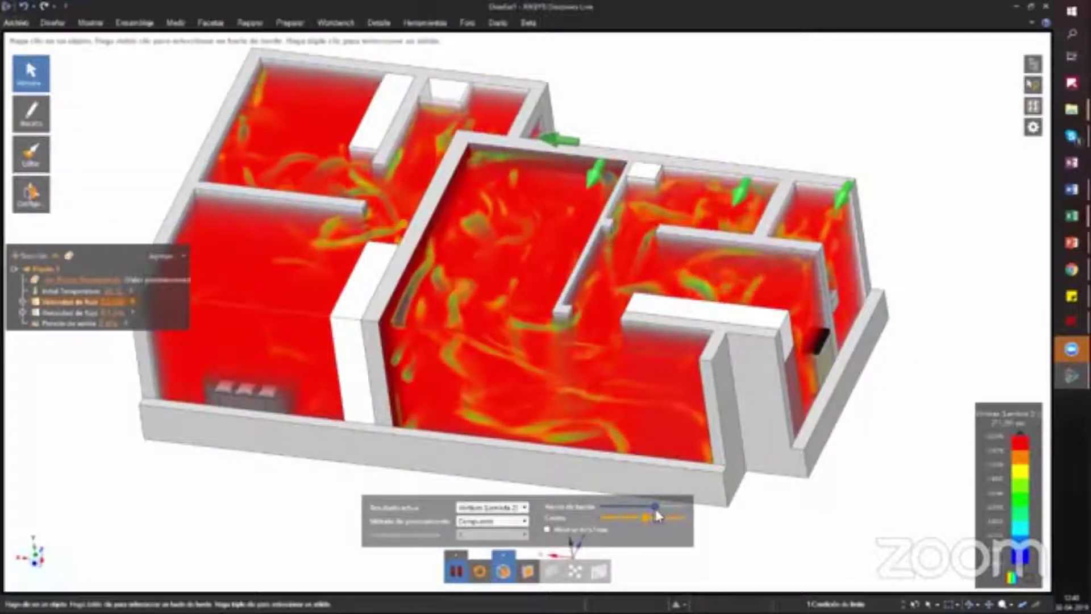
Step: Narrow the vortex display's band width, shift its center slightly higher, and view the isolated vortices from above
{"action": "mouse_move", "coordinate": [655, 507]}
{"action": "left_mouse_down"}
{"action": "mouse_move", "coordinate": [626, 504]}
{"action": "mouse_move", "coordinate": [619, 522]}
{"action": "mouse_move", "coordinate": [654, 518]}
{"action": "left_mouse_up"}
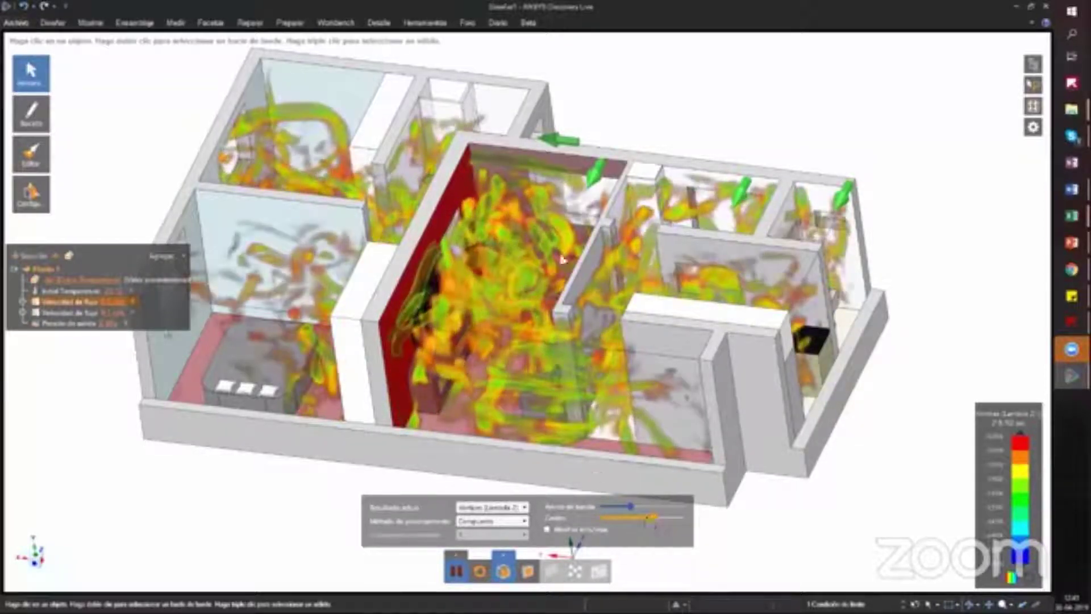
{"action": "middle_click_drag", "start_coordinate": [563, 260], "coordinate": [659, 312]}
{"action": "scroll", "coordinate": [569, 316], "scroll_direction": "down", "scroll_amount": 3}
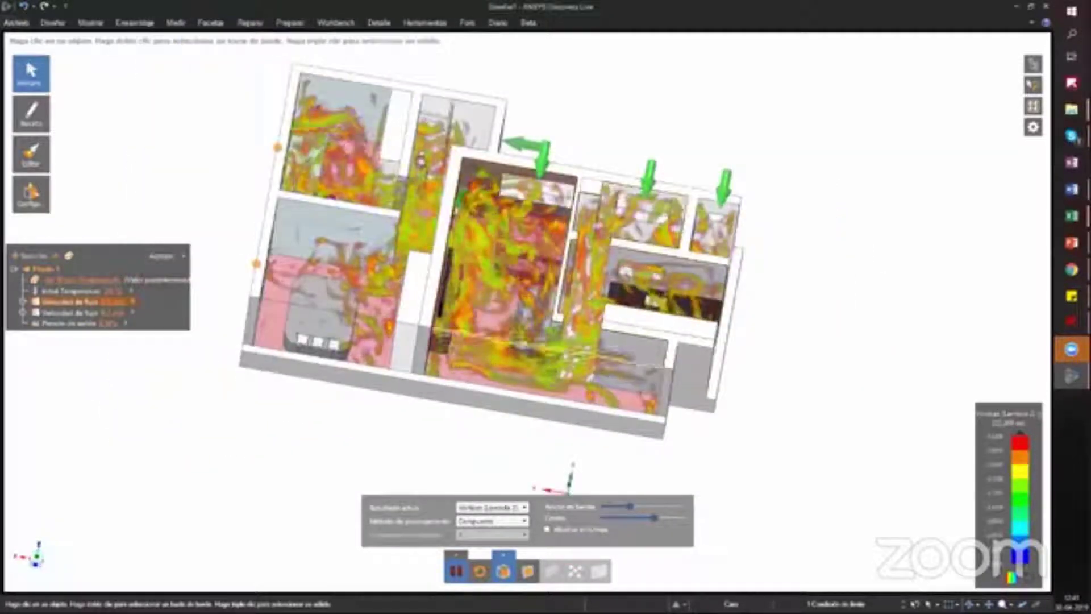
Step: Change the displayed result back to Velocidad with the house seen at an angle
{"action": "middle_click_drag", "start_coordinate": [526, 344], "coordinate": [528, 293]}
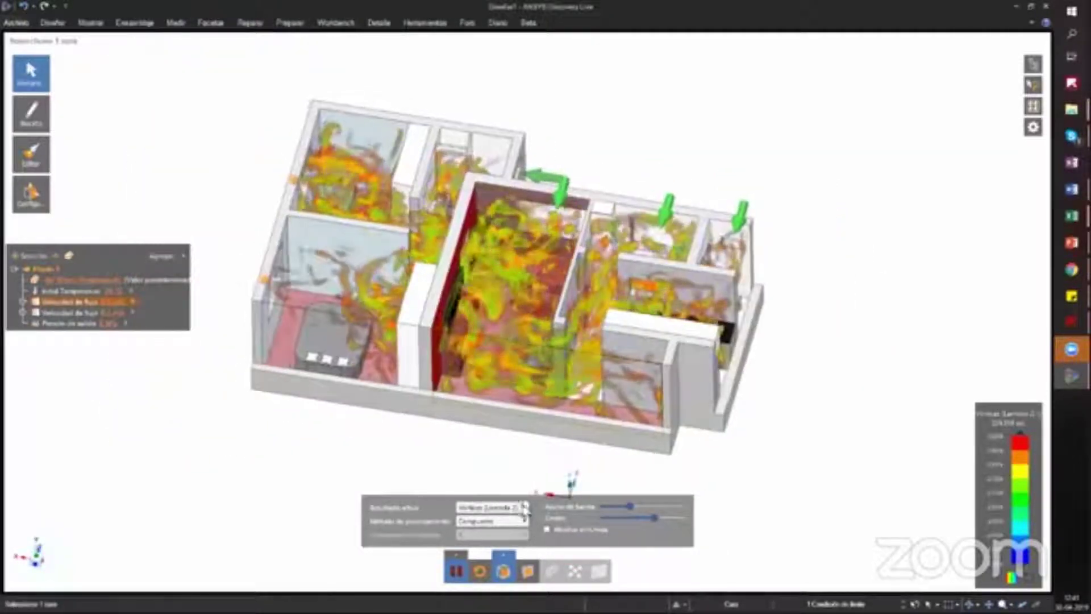
{"action": "left_click", "coordinate": [480, 523]}
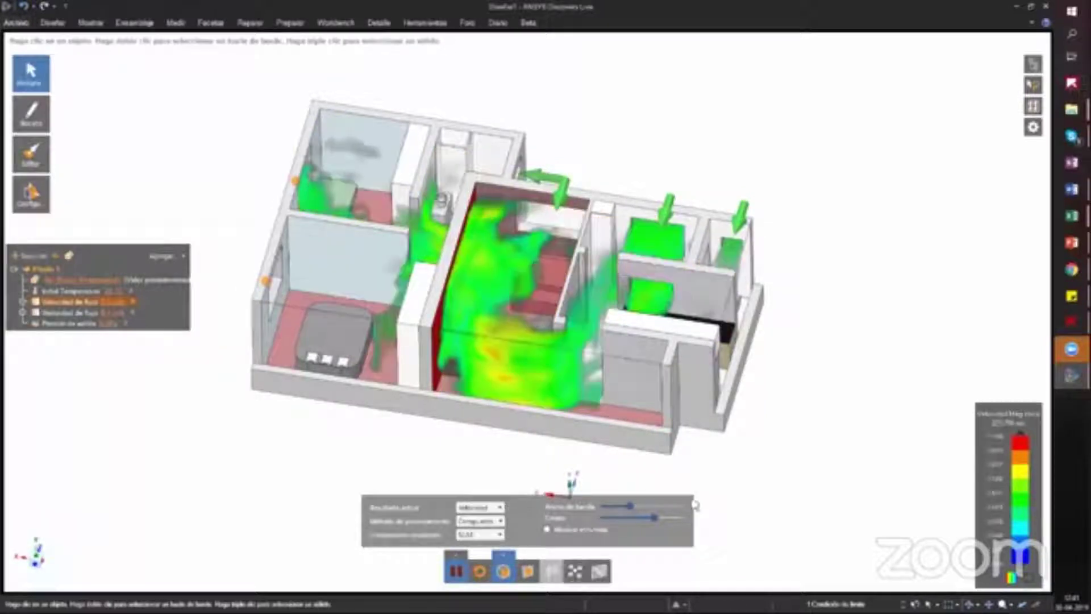